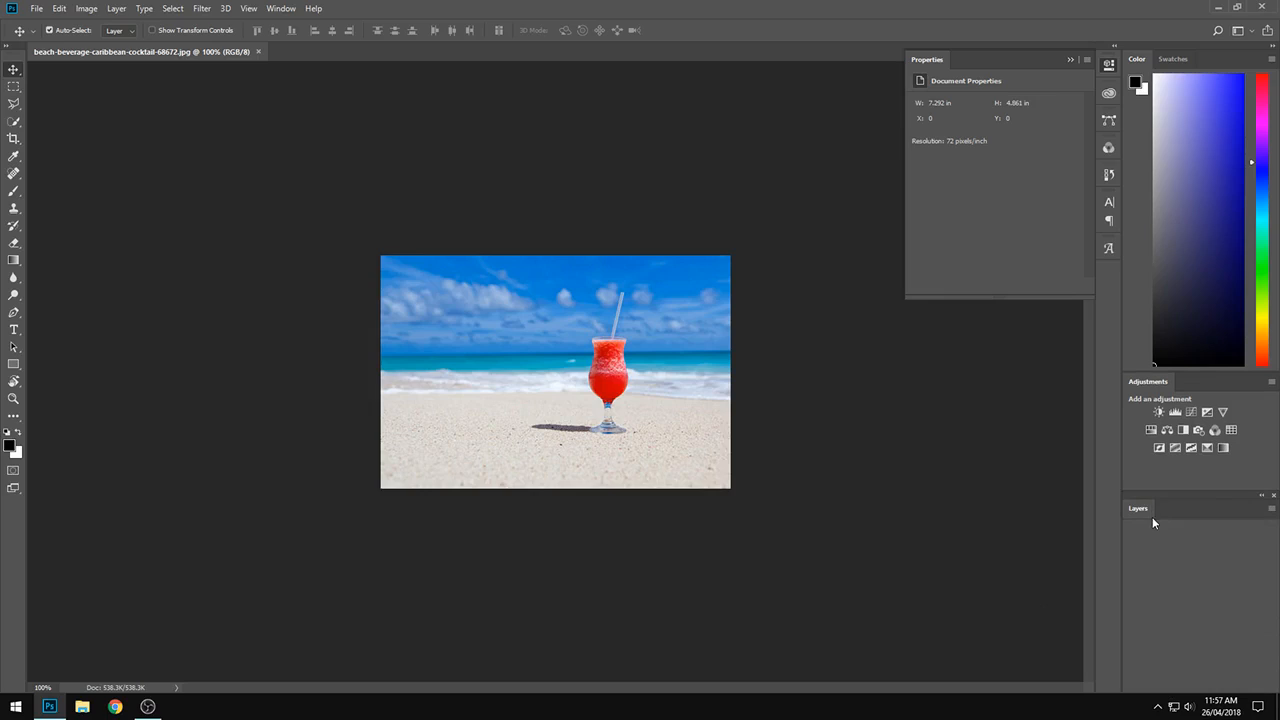
Duplicate the Background layer of the beach cocktail photo.
drag(1152, 649, 1142, 690)
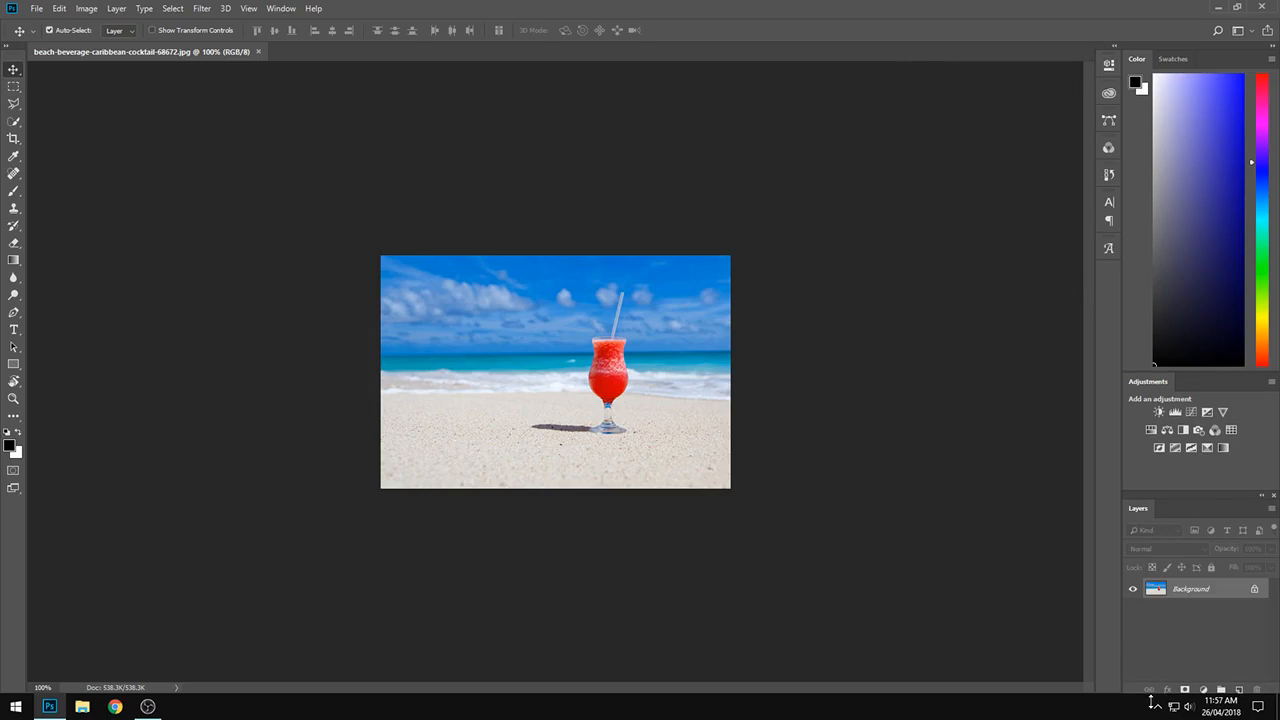
click(1206, 591)
key(ctrl+j)
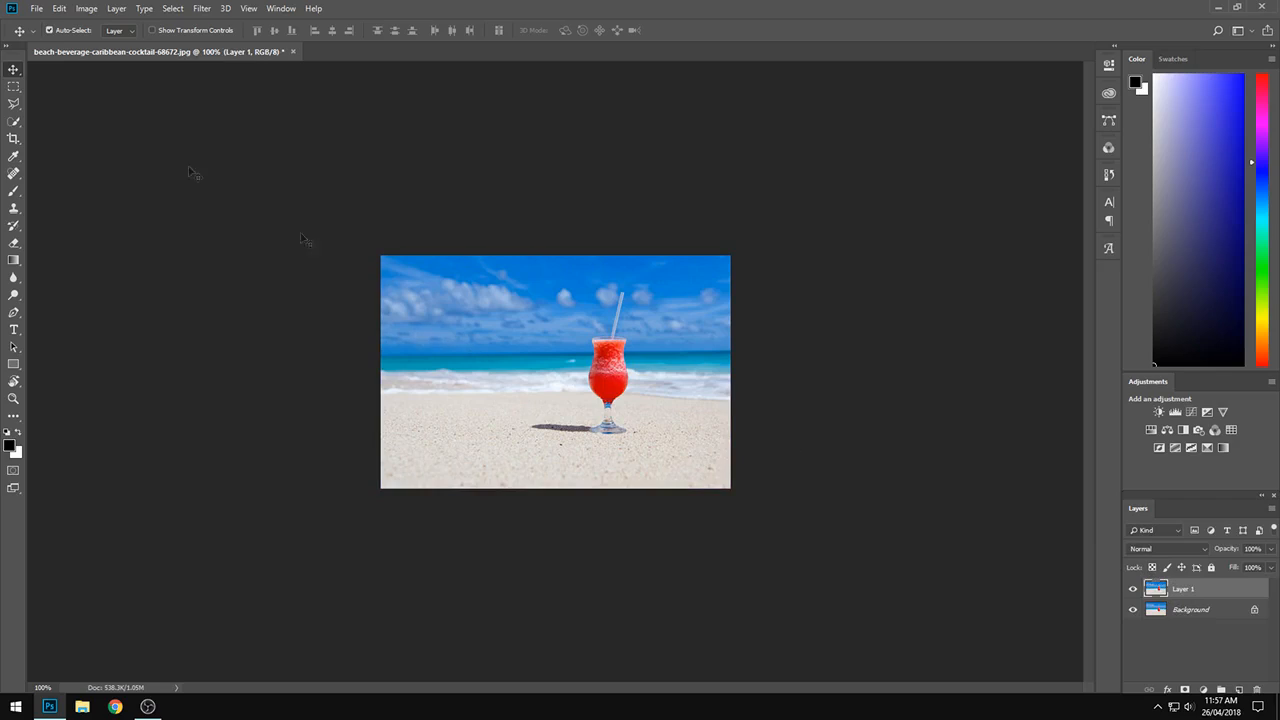
Outline the cocktail glass and its straw with a freehand Lasso selection.
click(15, 108)
right_click(13, 108)
click(64, 104)
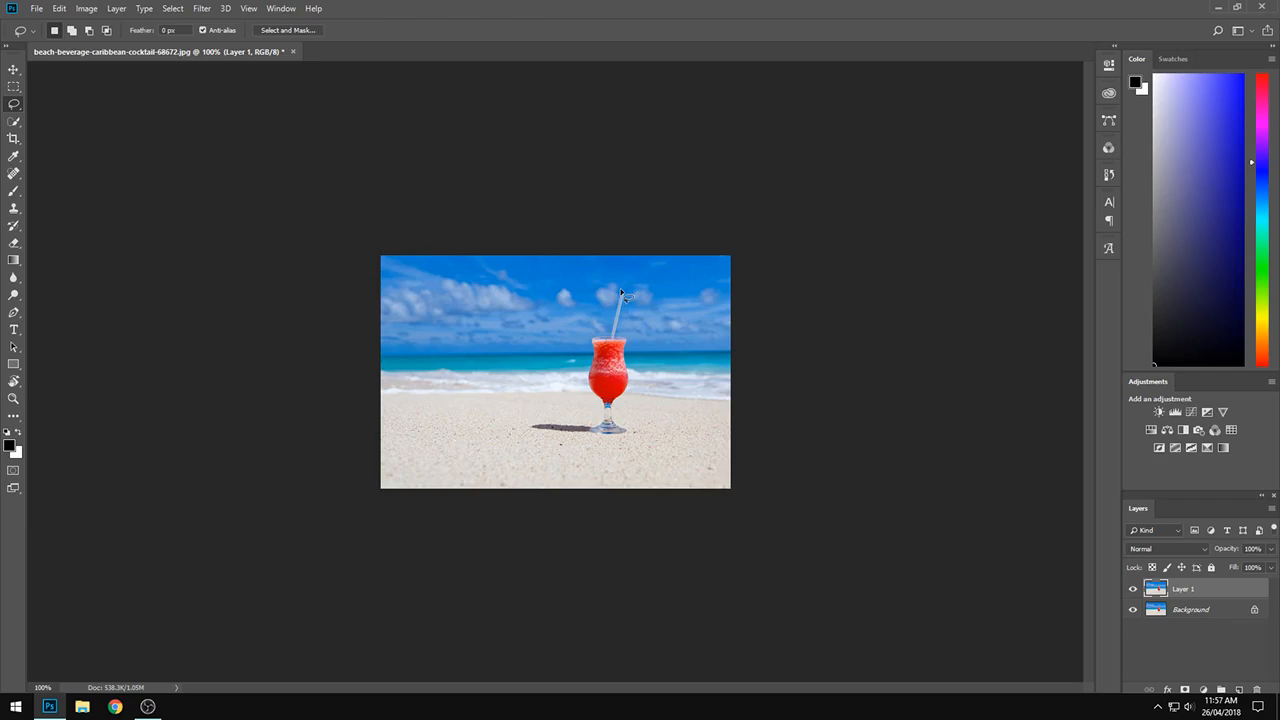
mouse_move(620, 290)
mouse_down()
mouse_move(626, 318)
mouse_move(618, 292)
mouse_move(588, 350)
mouse_move(590, 434)
mouse_move(636, 432)
mouse_move(628, 344)
mouse_up()
drag(622, 293, 621, 292)
Remove the selected glass with a Content-Aware fill in Normal mode at 100% opacity and clear the selection.
key(shift+F5)
click(680, 185)
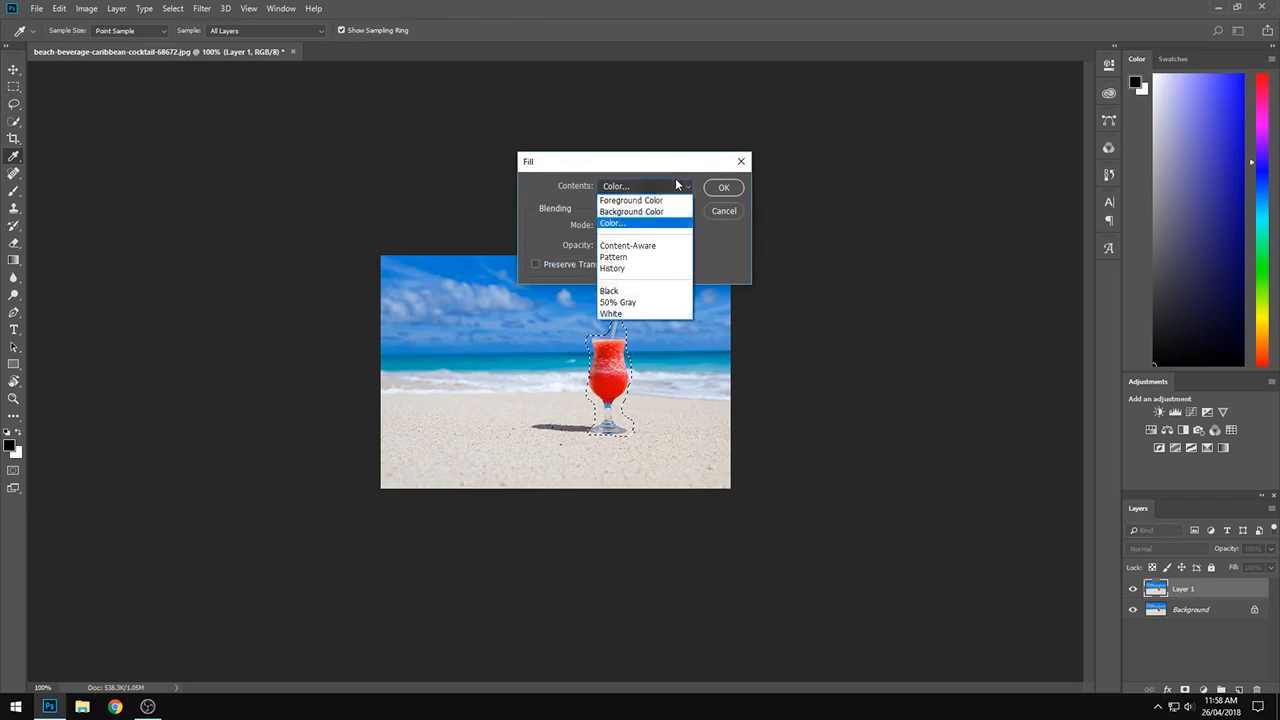
click(665, 242)
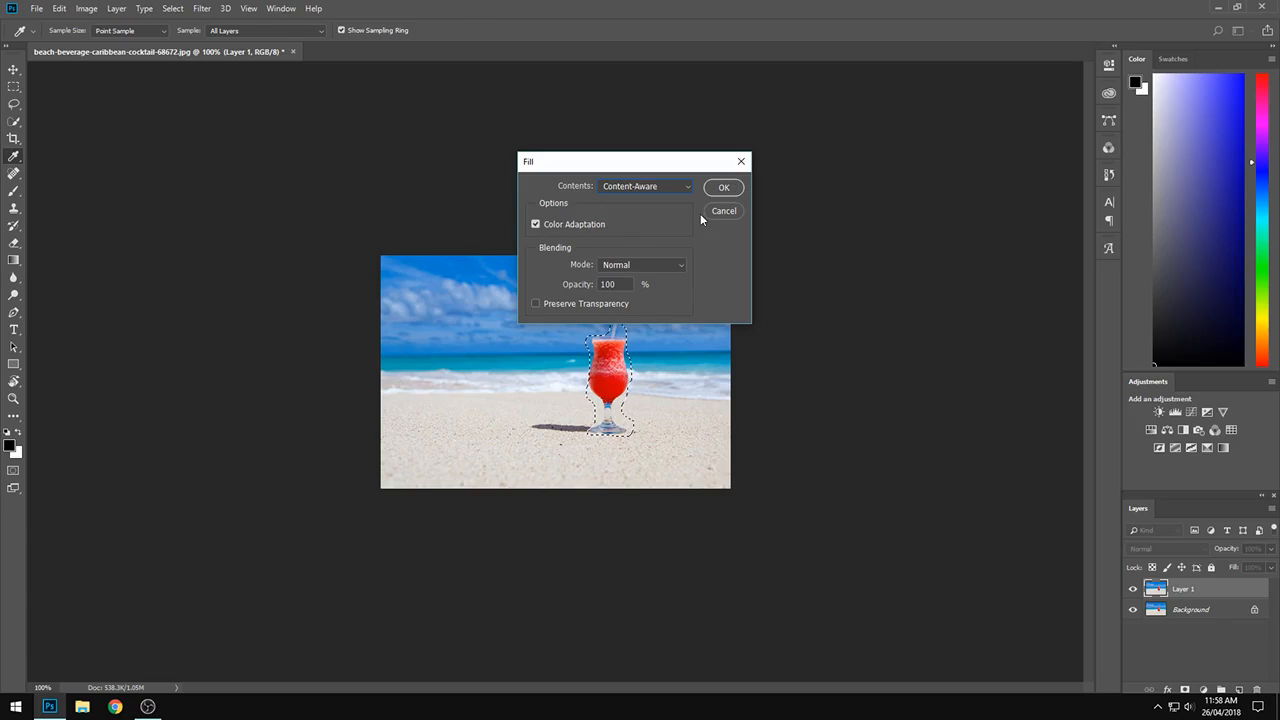
click(721, 189)
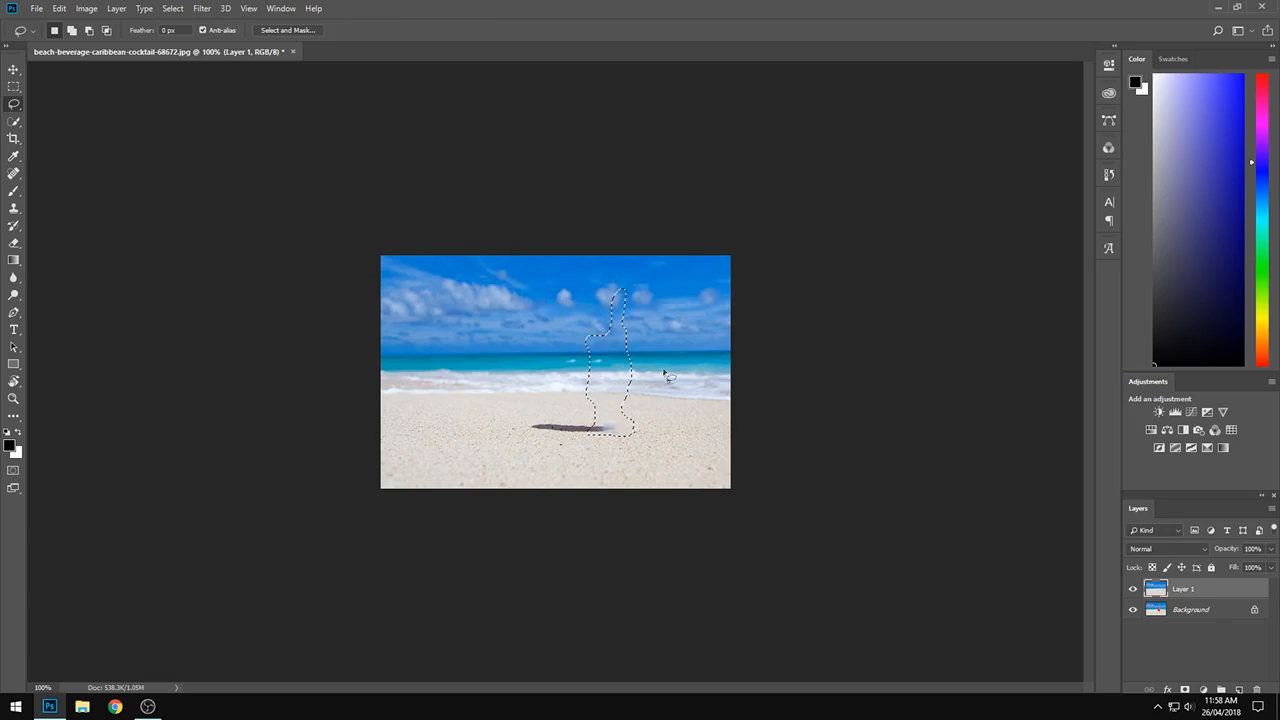
key(ctrl+d)
Try to remove the glass's shadow on the sand with a lassoed Content-Aware fill, and undo the attempt.
mouse_move(608, 412)
mouse_down()
mouse_move(484, 400)
mouse_move(488, 423)
mouse_move(557, 445)
mouse_move(606, 420)
mouse_up()
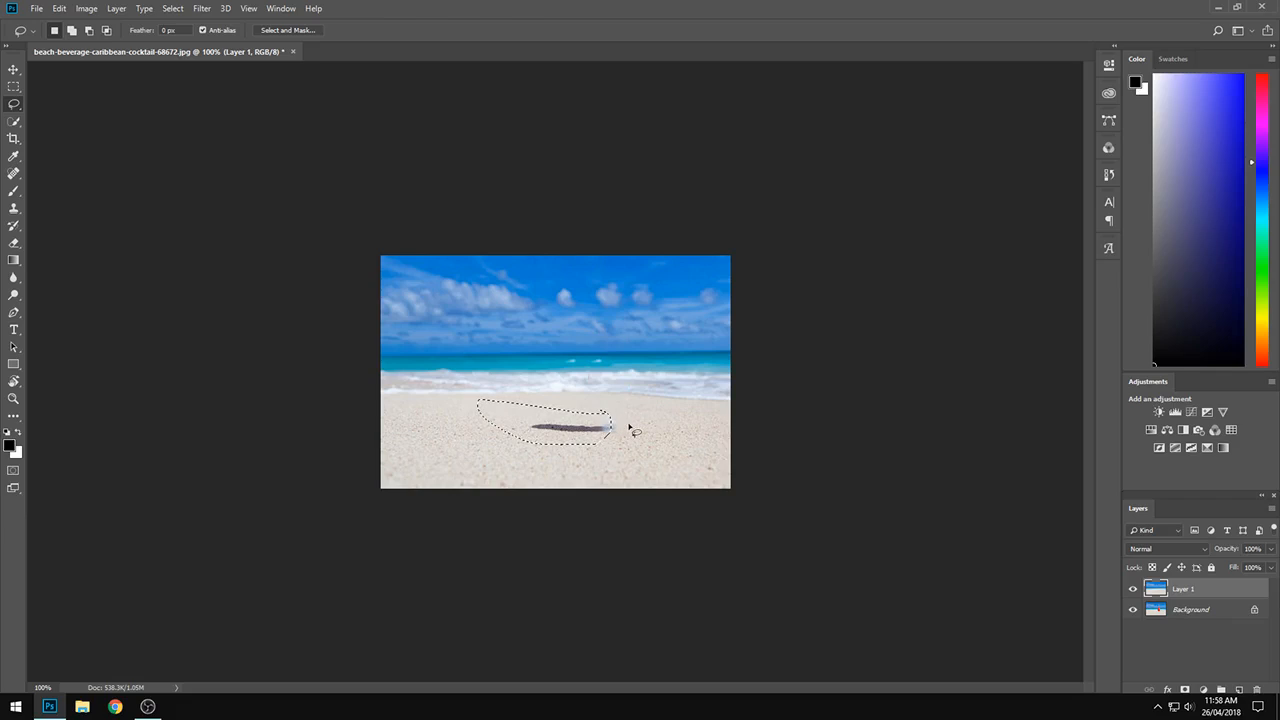
mouse_move(606, 416)
mouse_down()
mouse_move(528, 427)
mouse_move(532, 441)
mouse_move(612, 416)
mouse_up()
key(shift+F5)
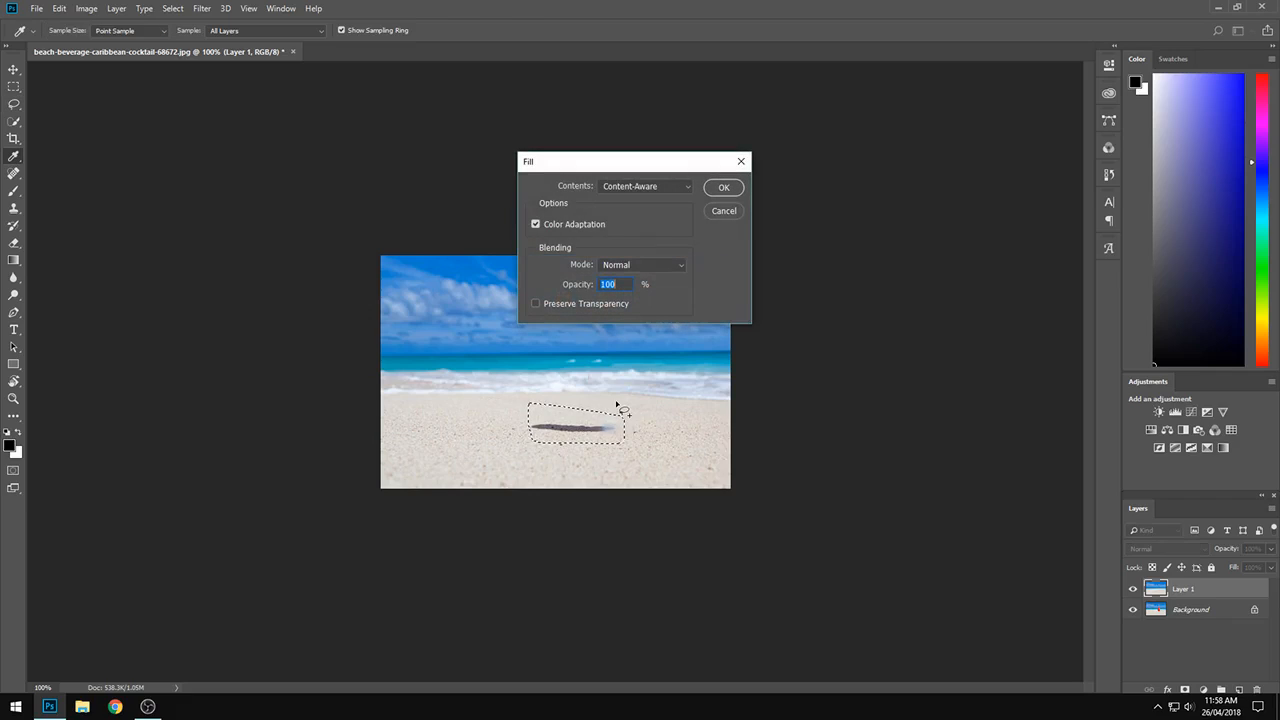
click(712, 192)
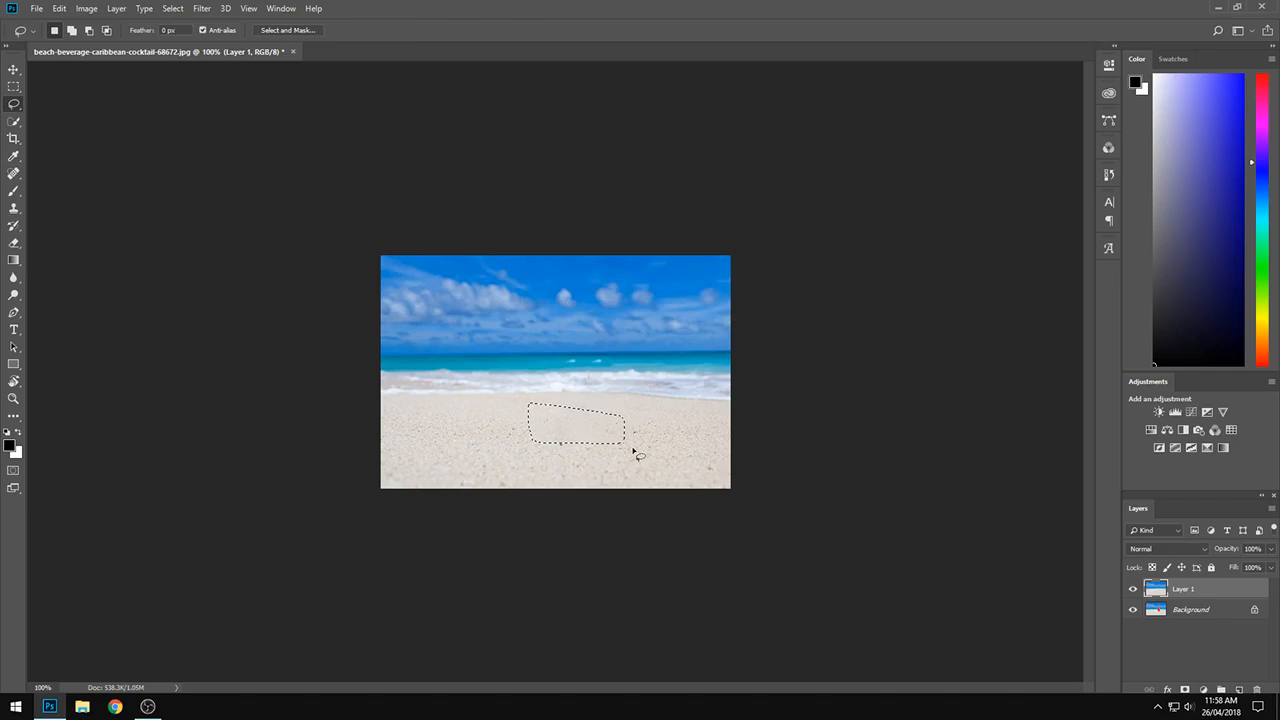
key(ctrl+d)
key(ctrl+alt+z)
key(ctrl+alt+z)
Replace the glass's shadow with clean sand using the Patch tool and clear the selection.
click(13, 175)
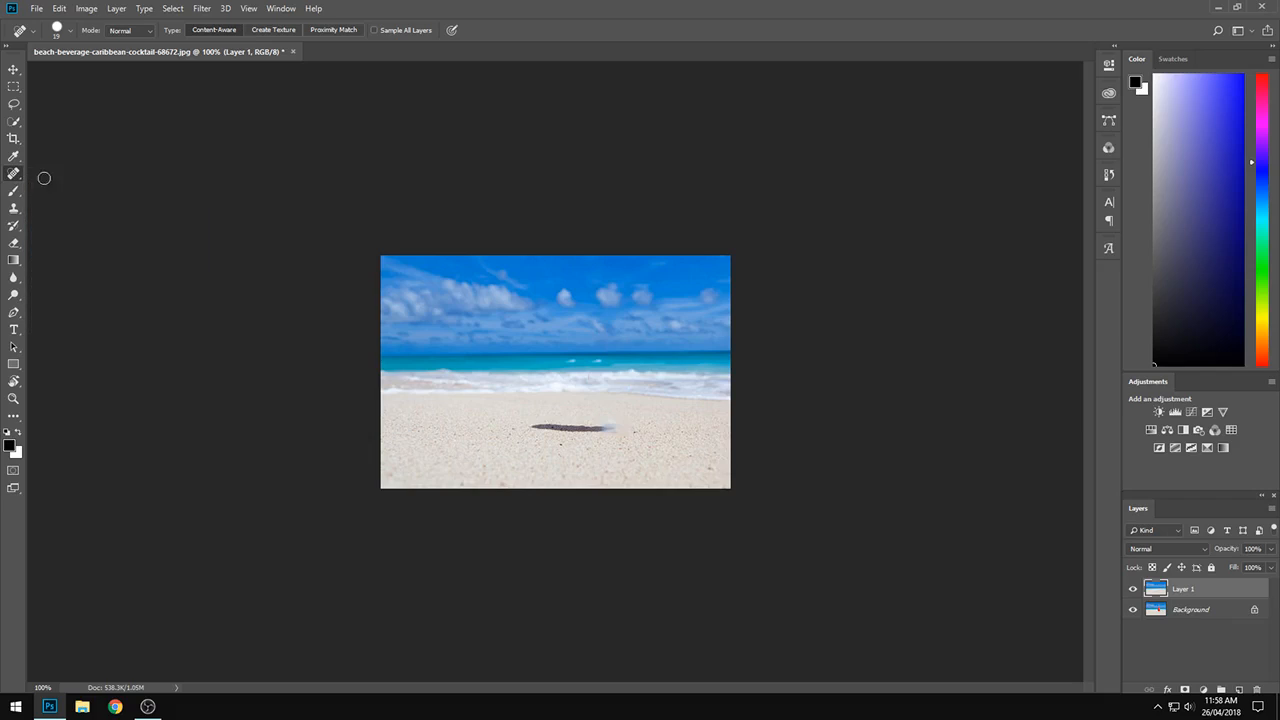
right_click(12, 177)
click(51, 199)
mouse_move(520, 409)
mouse_down()
mouse_move(578, 444)
mouse_move(625, 435)
mouse_move(620, 420)
mouse_move(526, 409)
mouse_move(409, 426)
mouse_up()
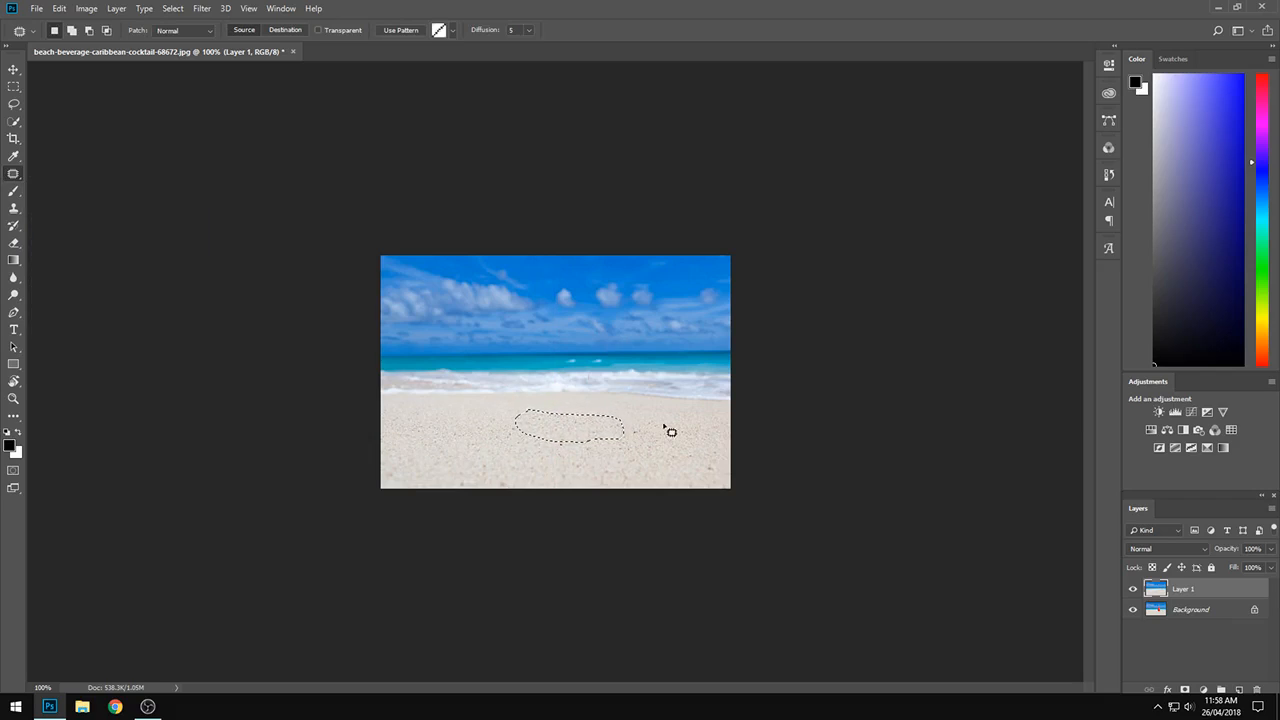
key(ctrl+d)
Patch the small white marks in the sea with nearby clean water.
mouse_move(583, 321)
mouse_down()
mouse_move(575, 374)
mouse_move(600, 395)
mouse_move(603, 352)
mouse_move(586, 323)
mouse_move(555, 356)
mouse_move(522, 359)
mouse_up()
key(ctrl+d)
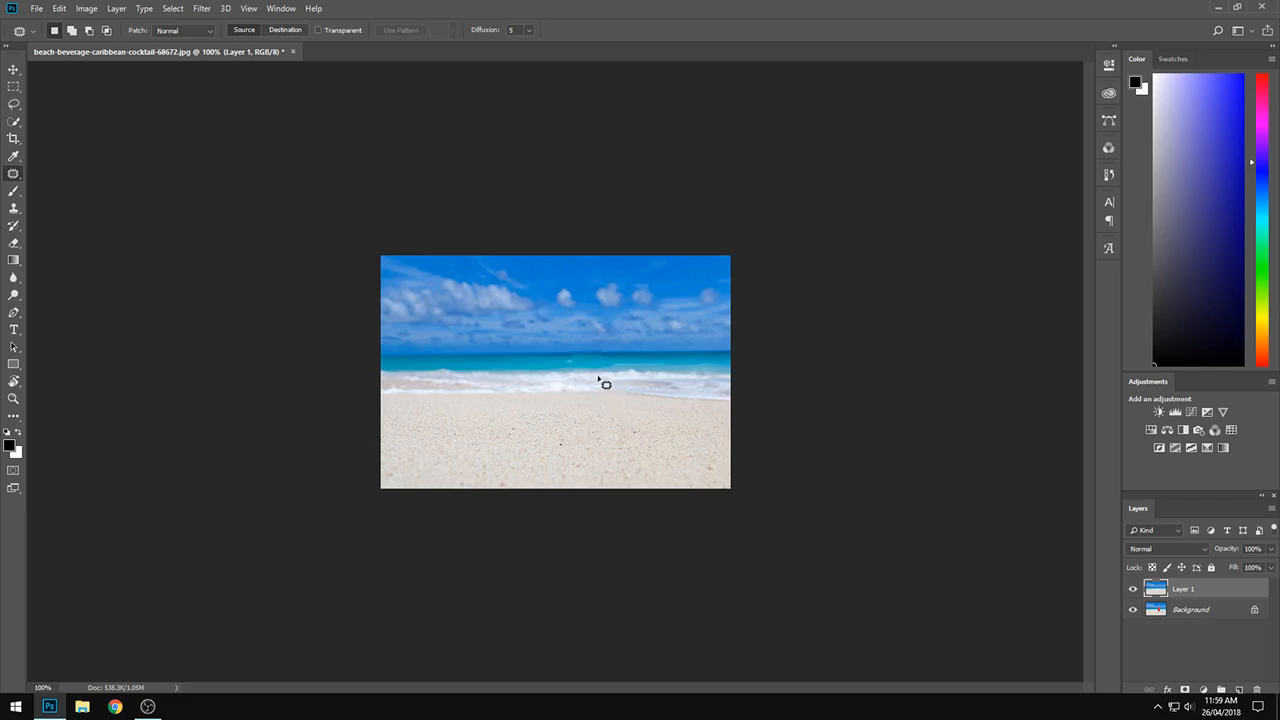
key(ctrl+z)
click(599, 429)
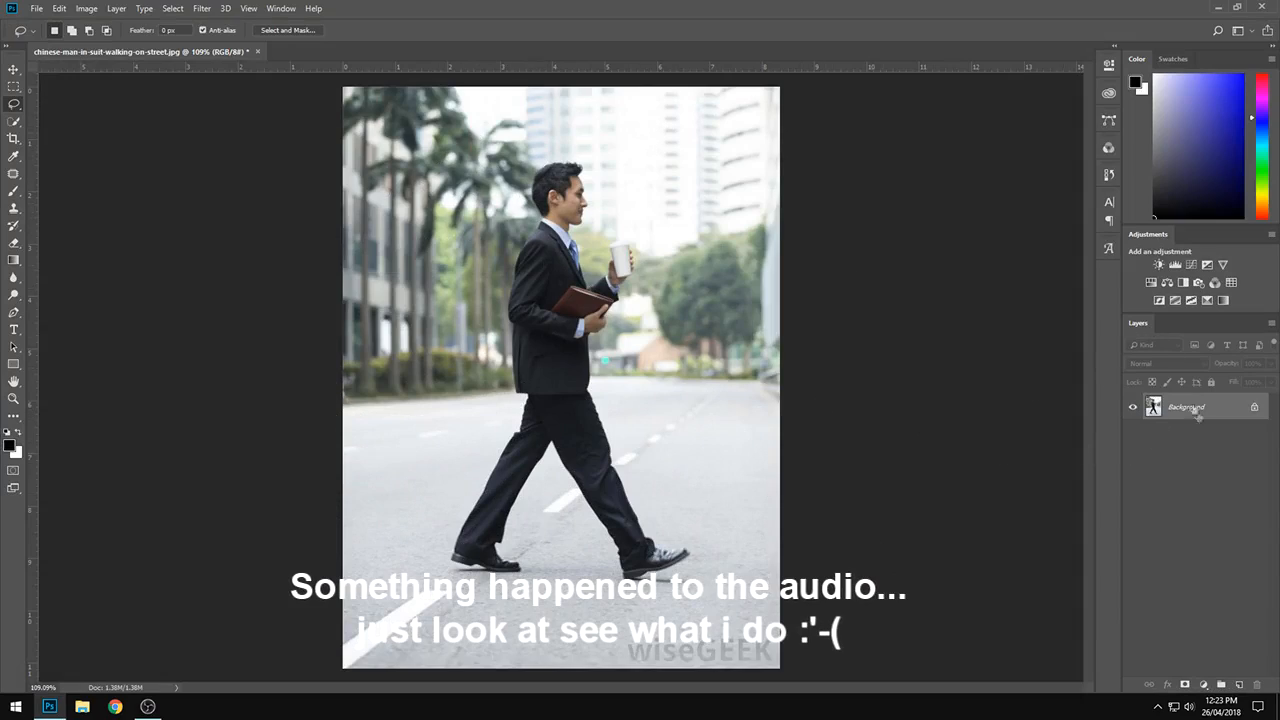
Duplicate the street photo's Background layer twice and name the top copy Model.
key(ctrl+j)
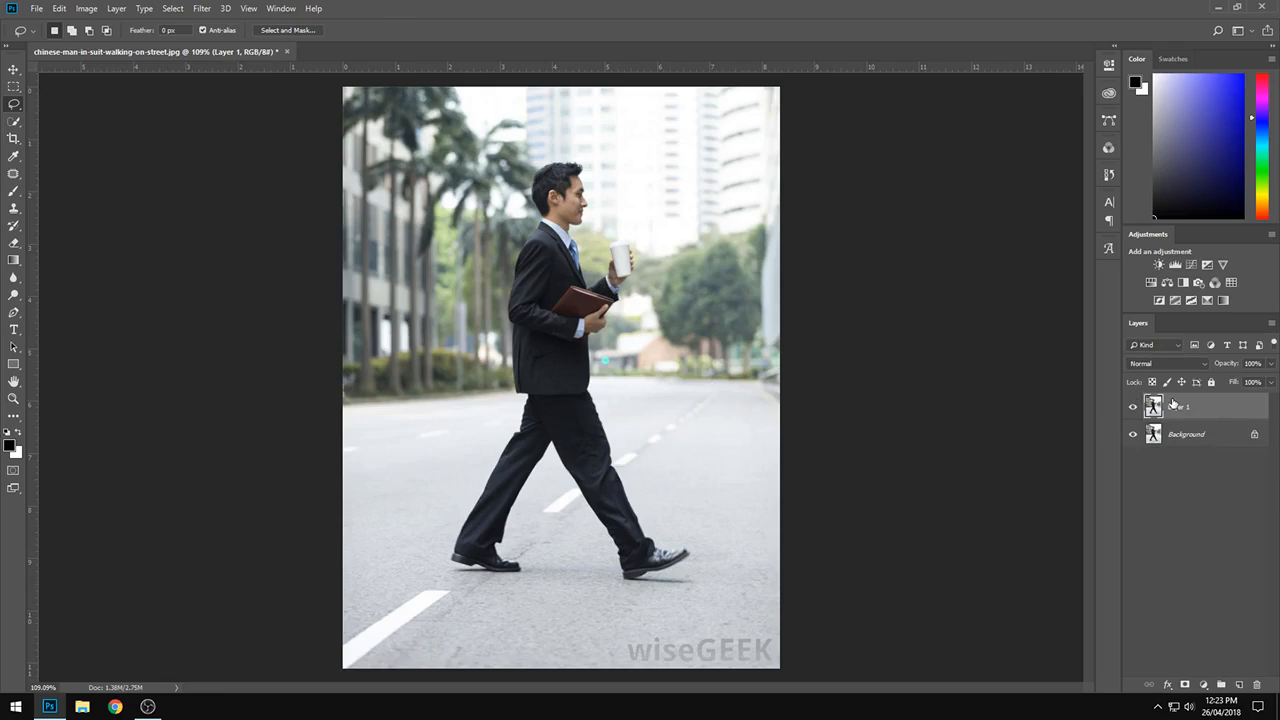
key(ctrl+j)
double_click(1182, 408)
text(Model)
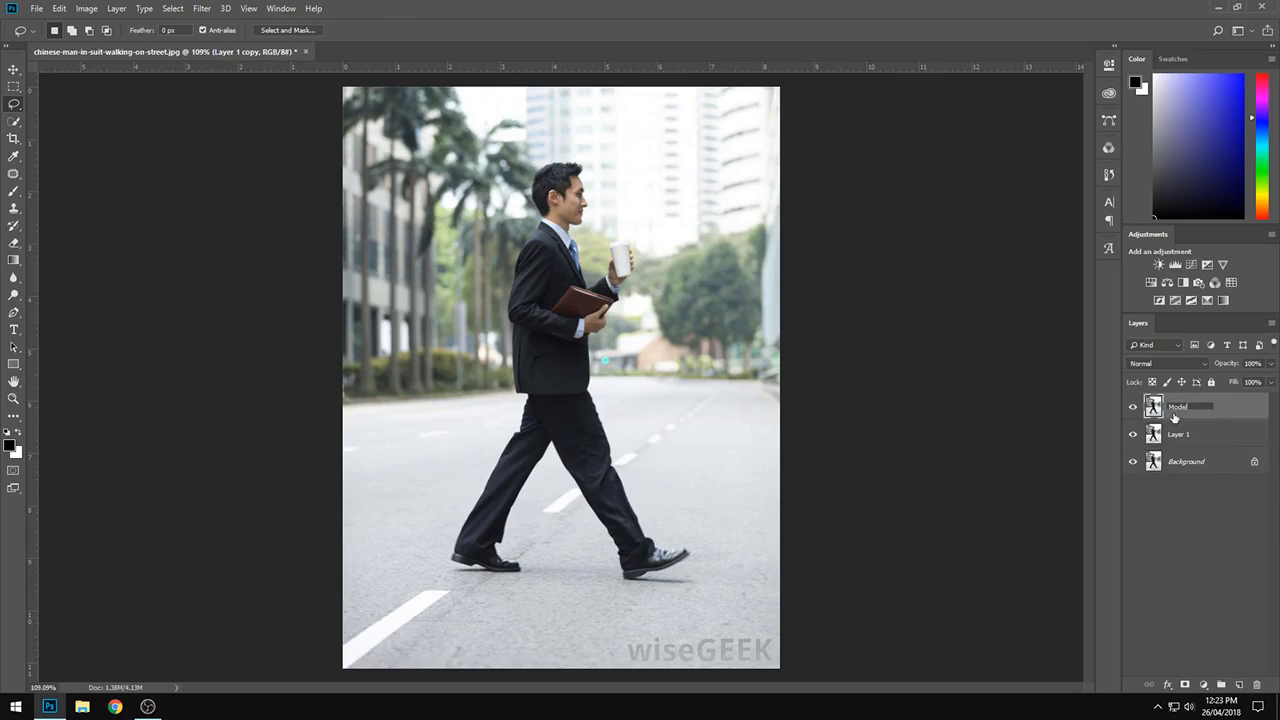
Rename the lower layer copy Background and make the Model layer active.
double_click(1176, 435)
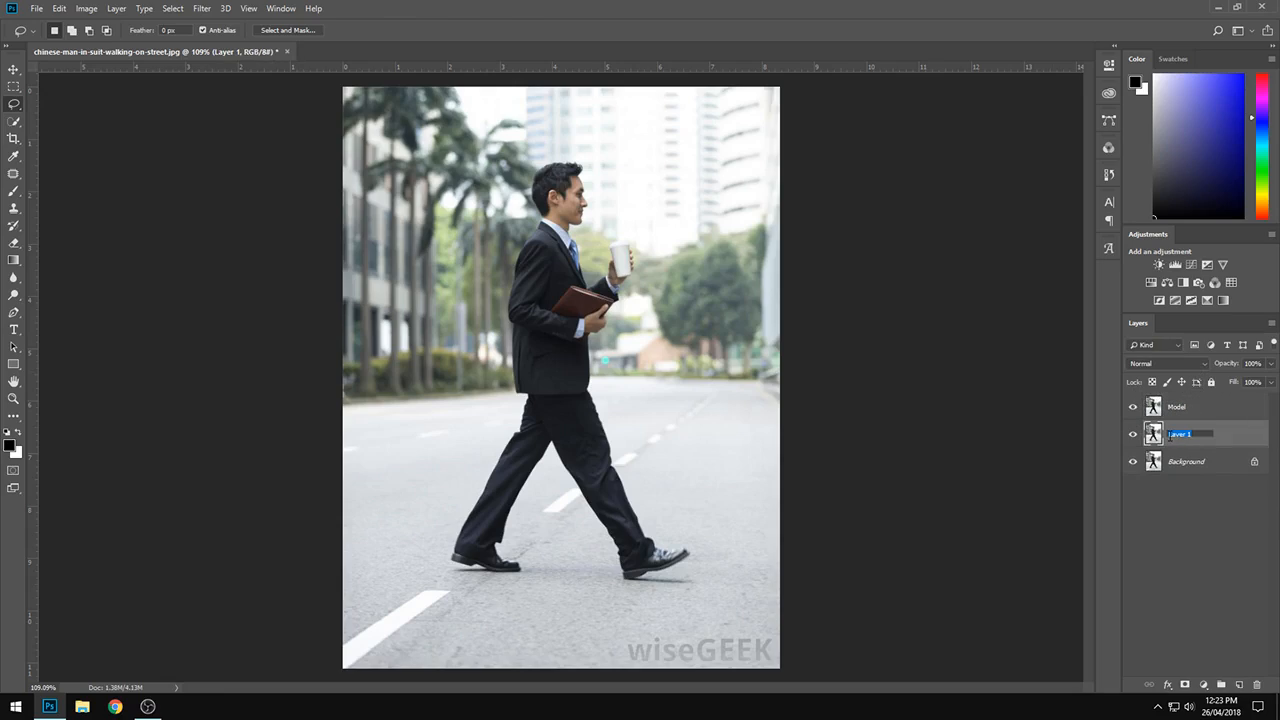
text(Background)
key(Return)
click(1182, 413)
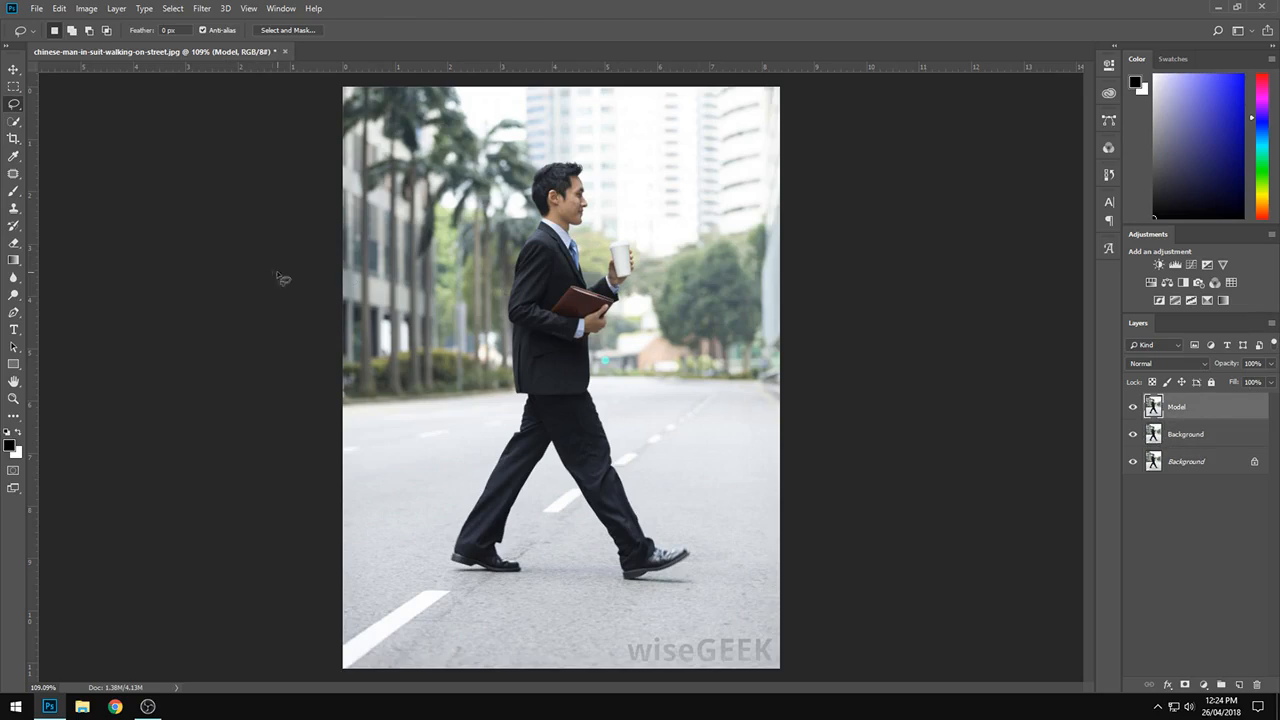
Try to select the walking man by brushing over him with the Quick Selection tool.
click(14, 122)
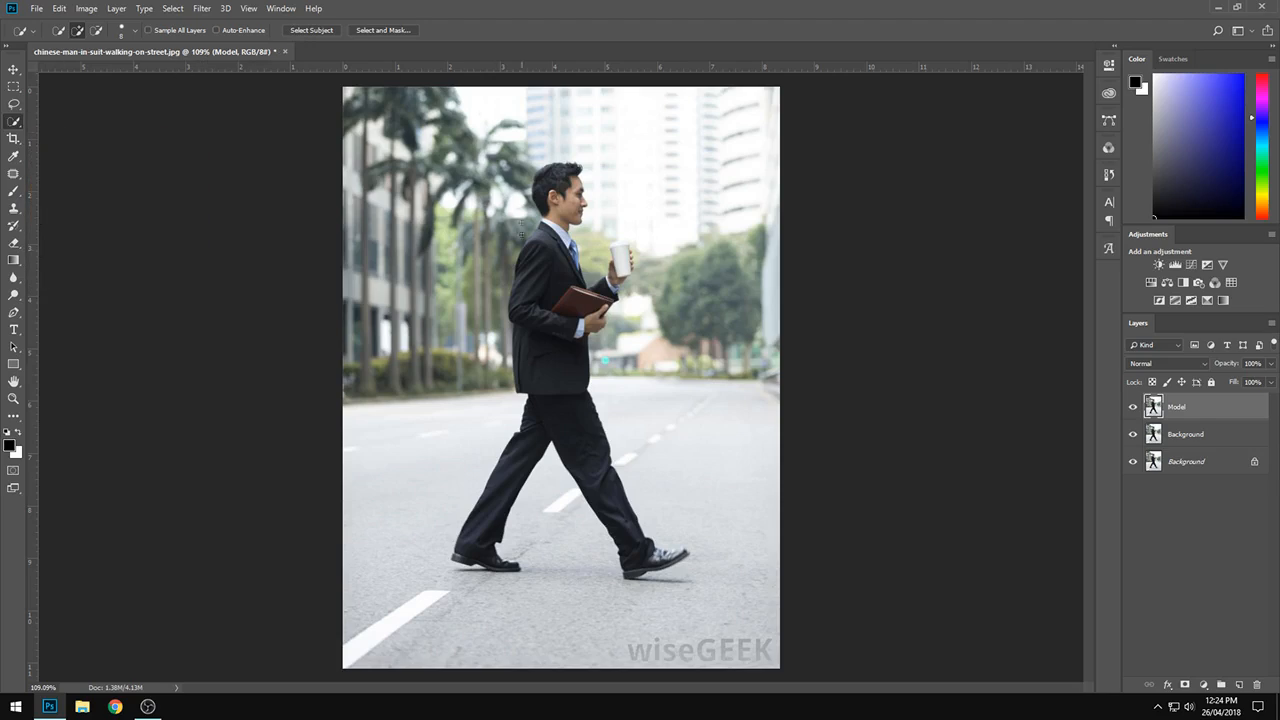
mouse_move(541, 190)
mouse_down()
mouse_move(556, 205)
mouse_move(545, 395)
mouse_move(465, 540)
mouse_move(600, 488)
mouse_up()
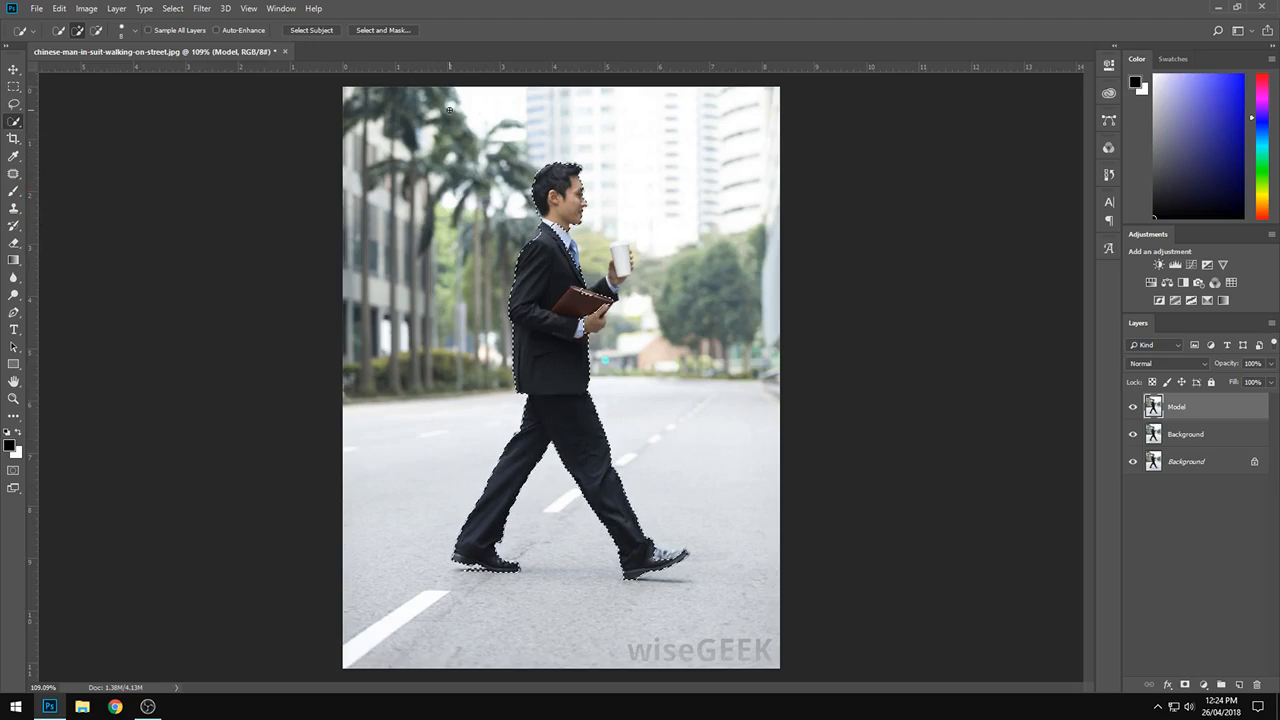
key(ctrl+d)
Select the walking man with Select Subject and refine the selection to take in the whole coffee cup and hand.
click(300, 32)
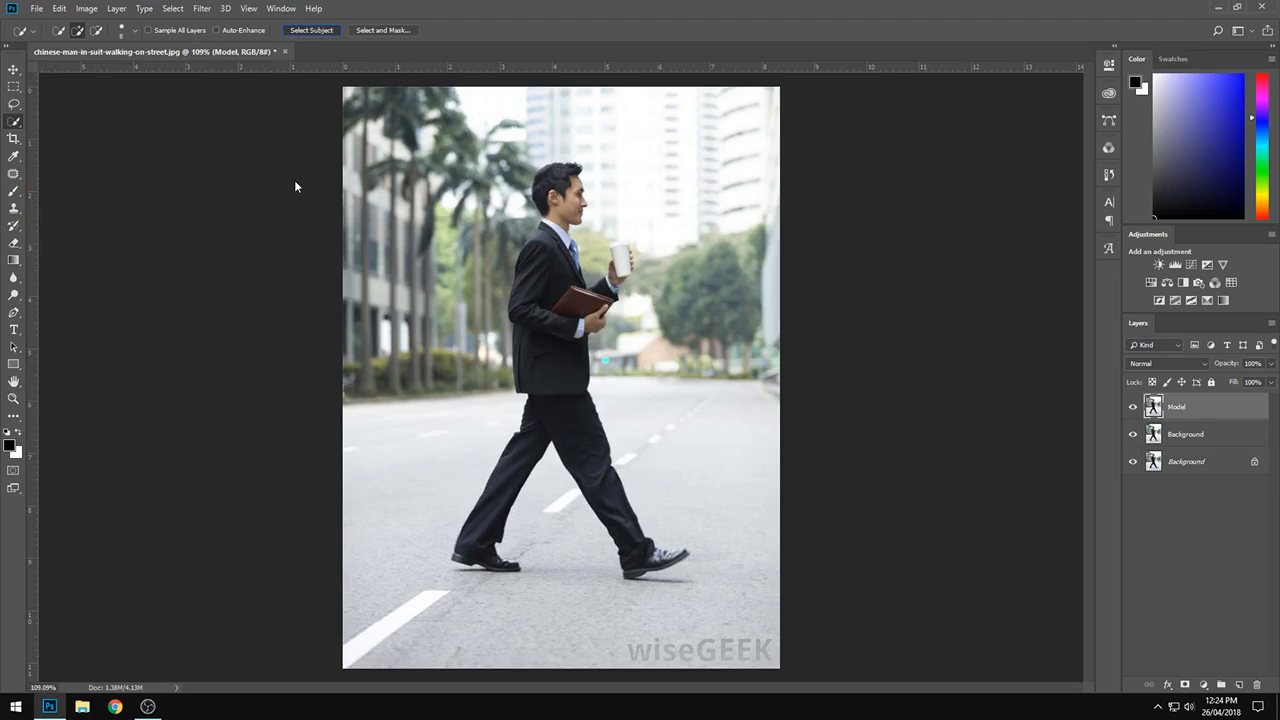
click(313, 31)
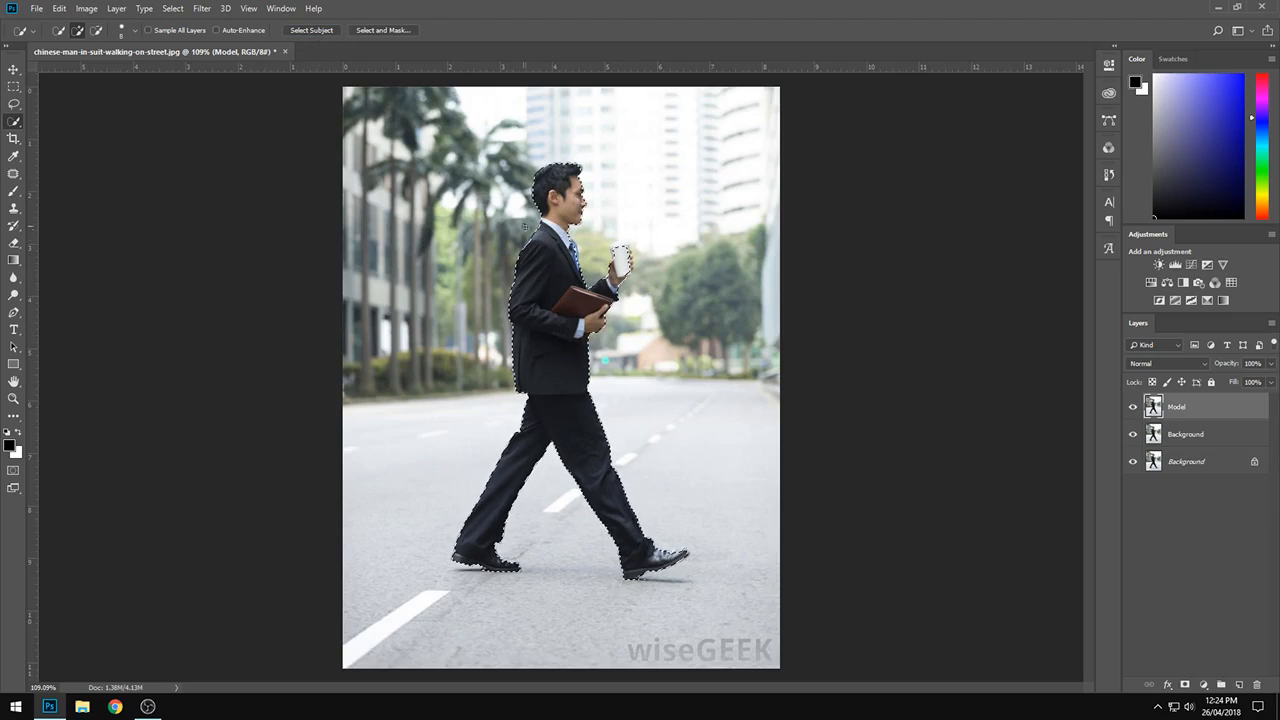
scroll(631, 188, up, 5)
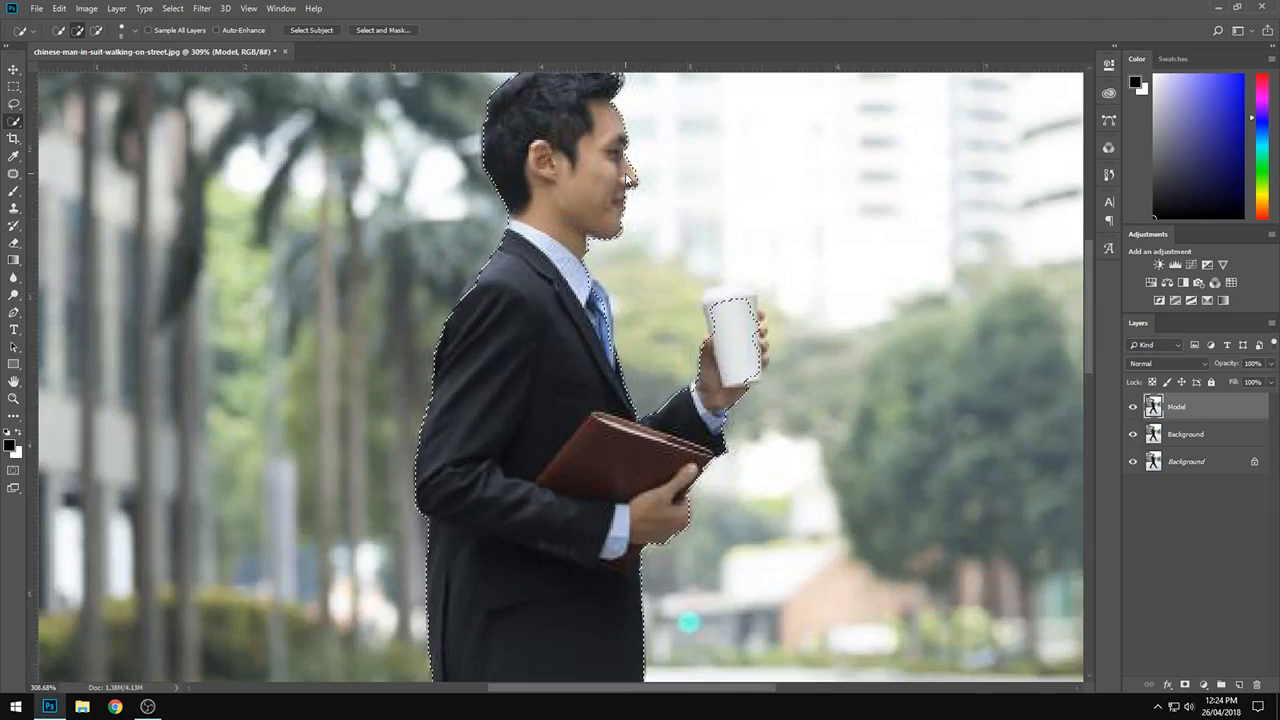
scroll(620, 178, up, 3)
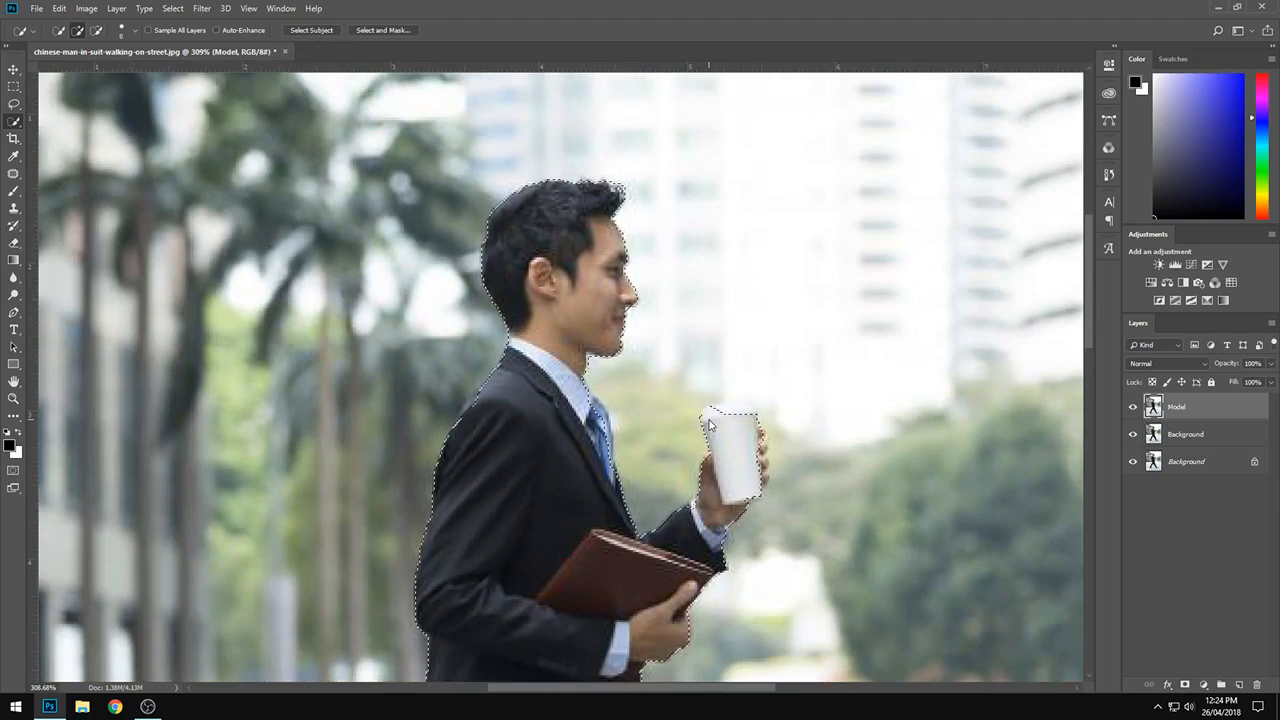
drag(666, 454, 662, 442)
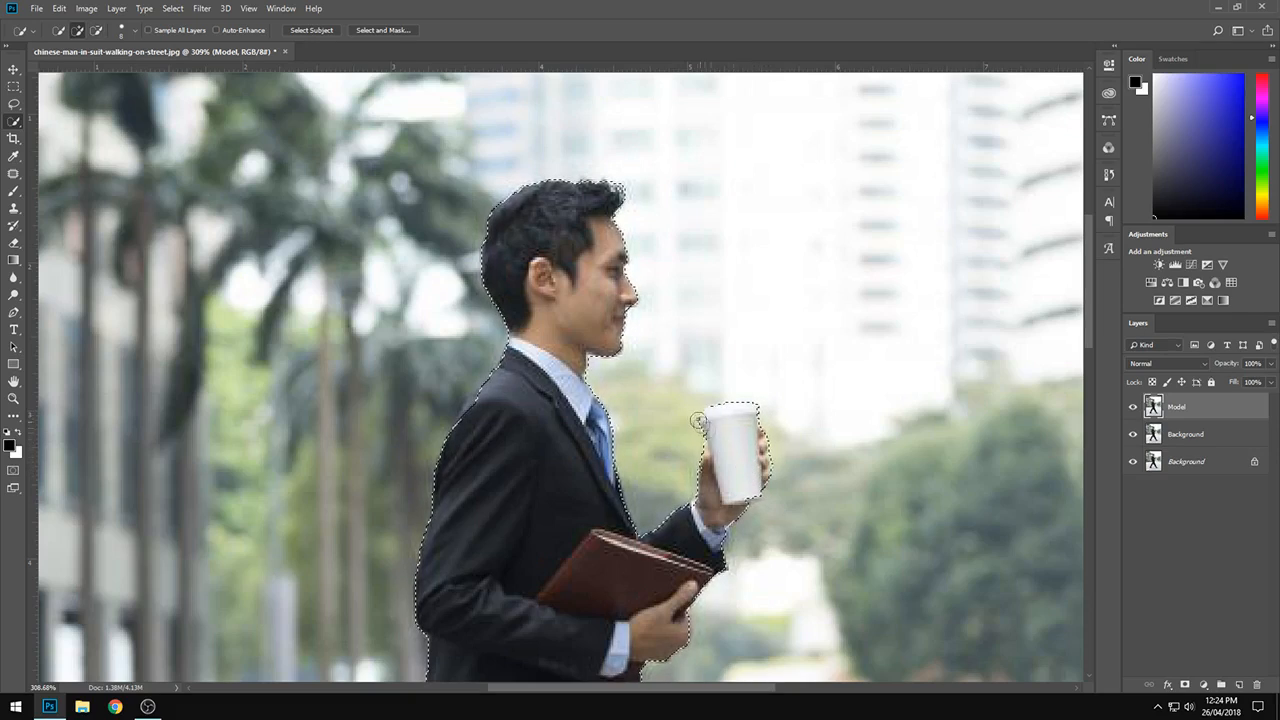
scroll(698, 421, down, 5)
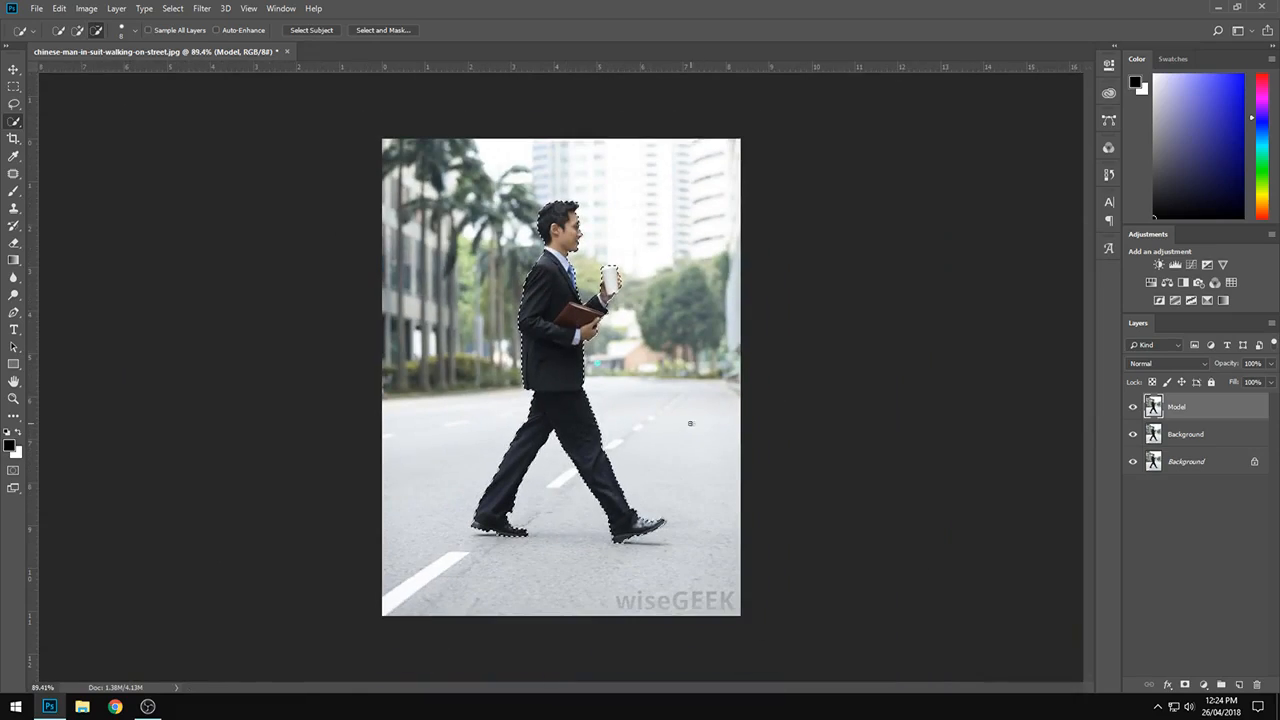
scroll(690, 423, up, 1)
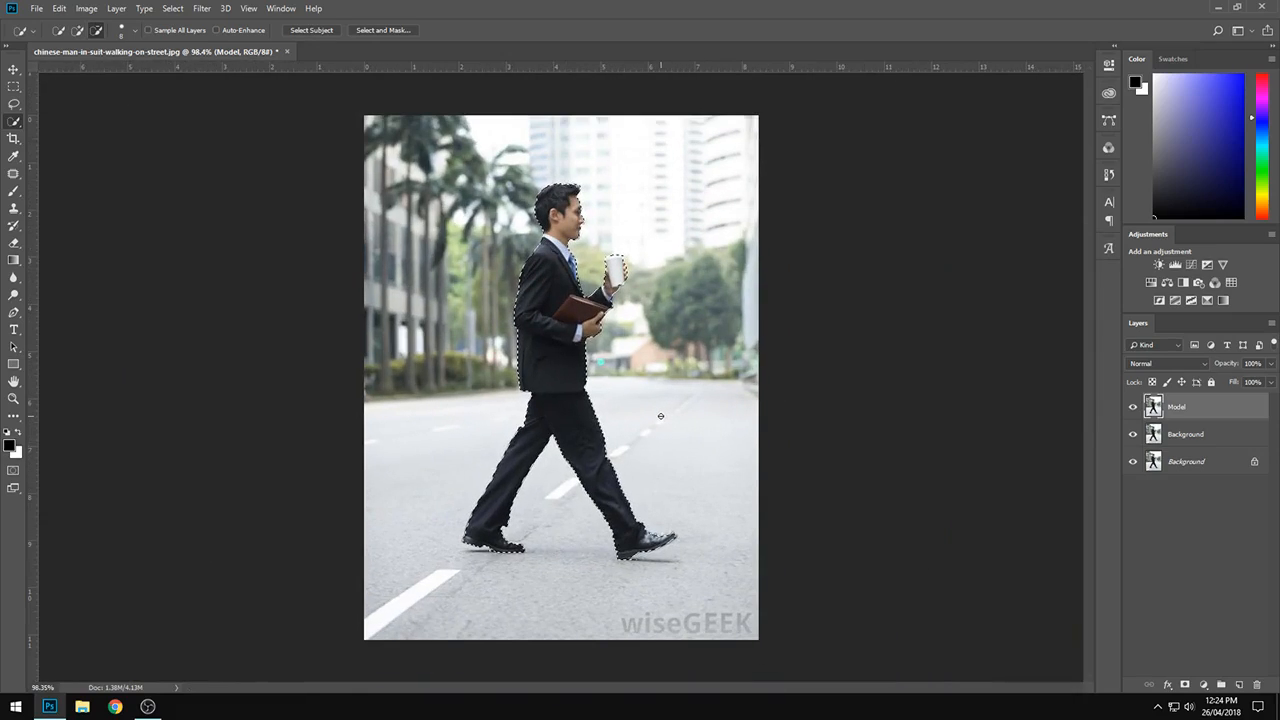
Add a layer mask to Model from the selection and check the cutout by briefly hiding both Background layers.
click(1185, 684)
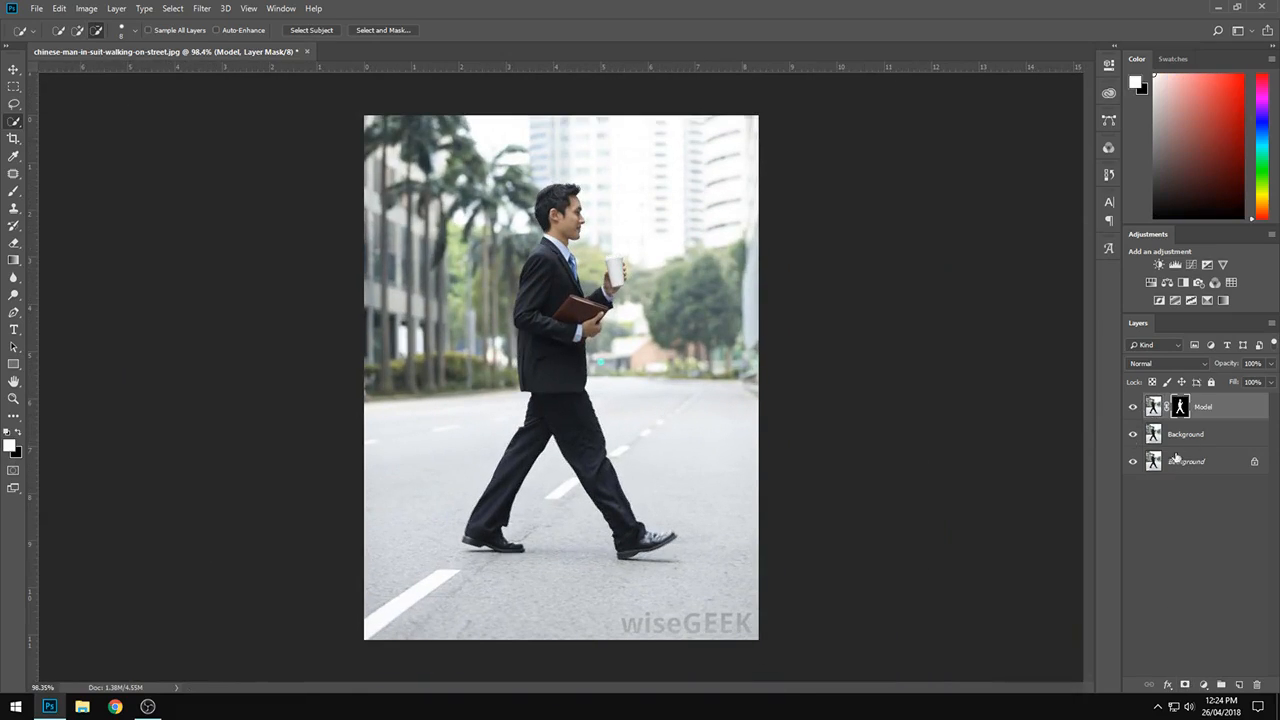
click(1133, 461)
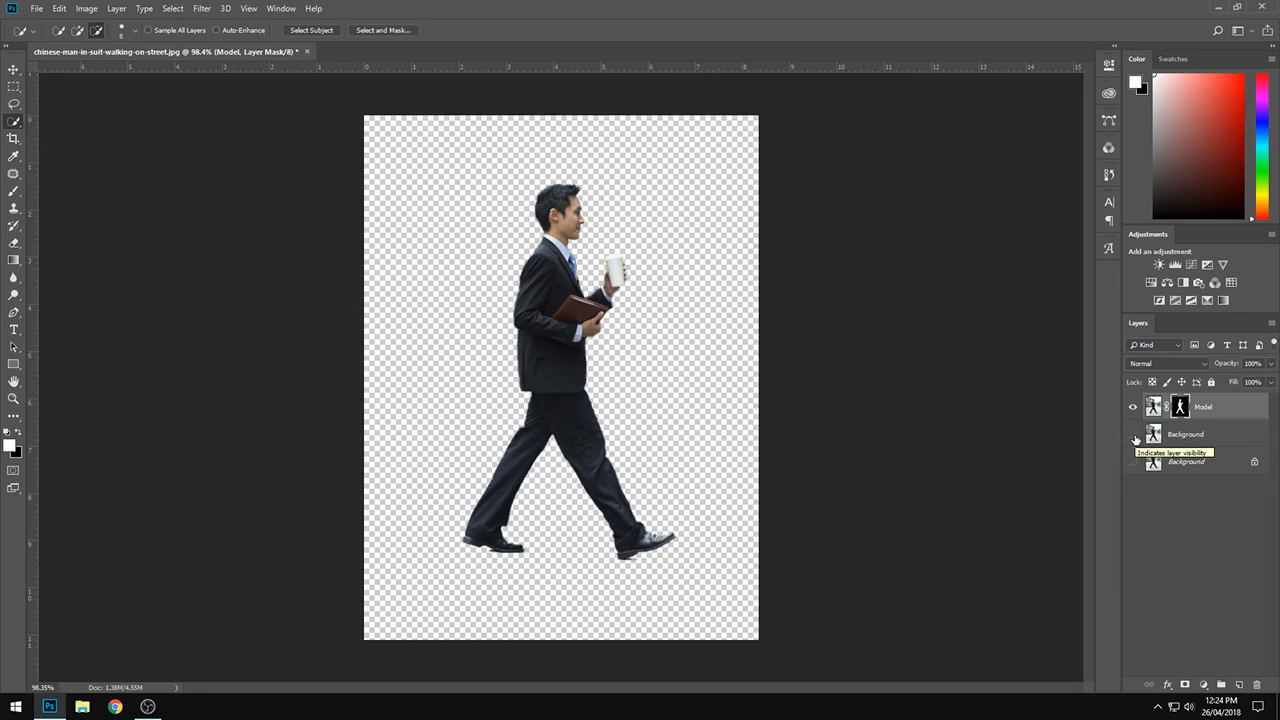
click(1134, 435)
click(1133, 462)
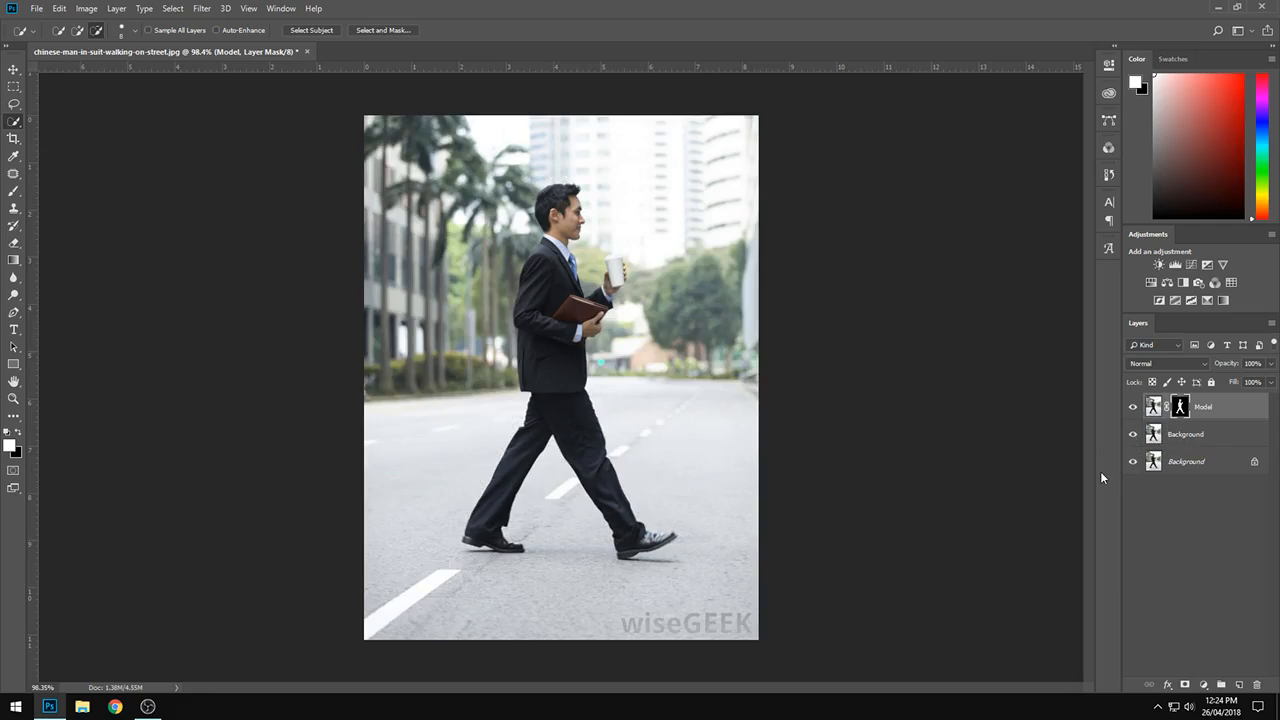
Load the Model mask as a selection, hide the Model layer, and make the unlocked Background copy active.
ctrl+click(1180, 406)
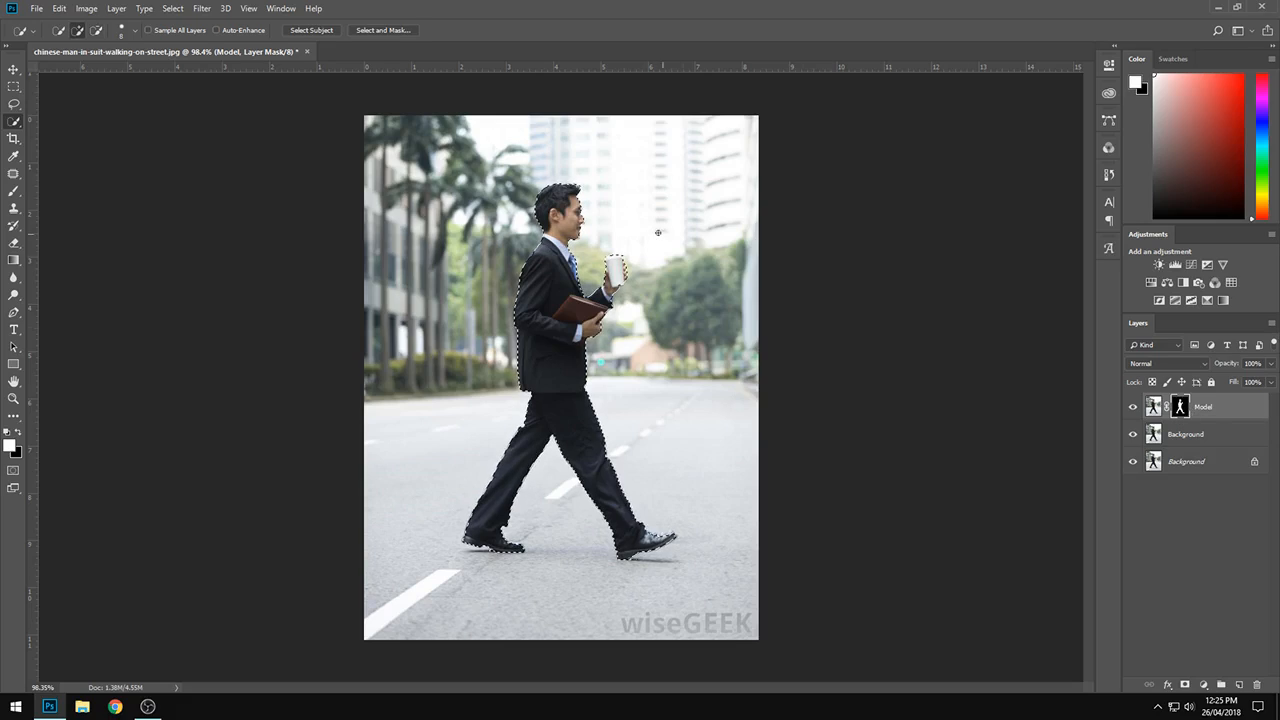
click(1133, 406)
click(1187, 433)
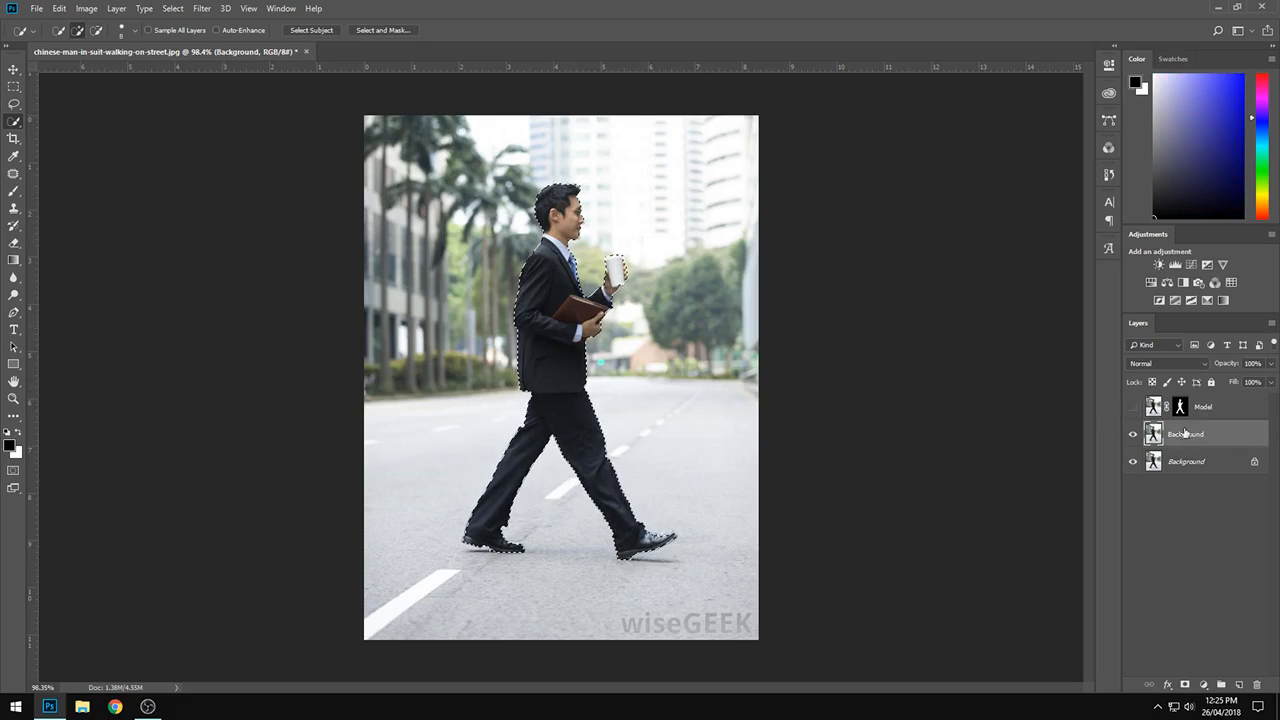
Expand the selection around the walking man by 3 pixels and inspect its new outline.
click(60, 9)
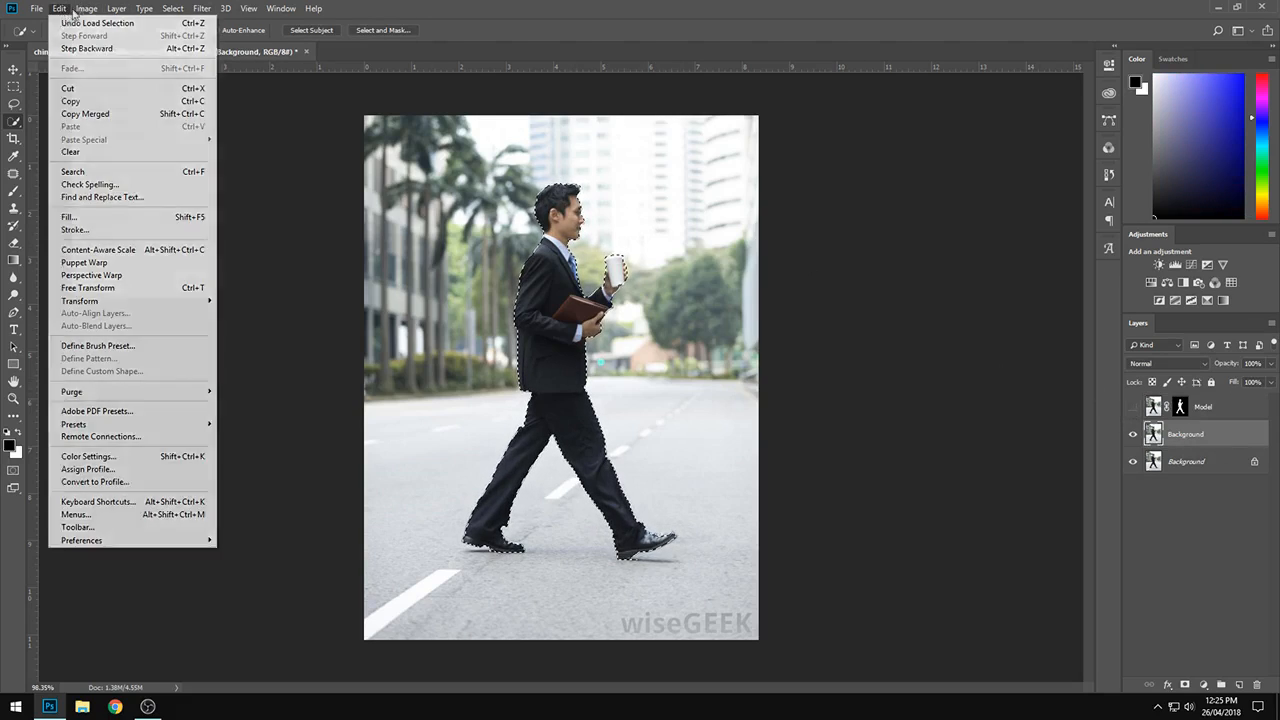
mouse_move(172, 8)
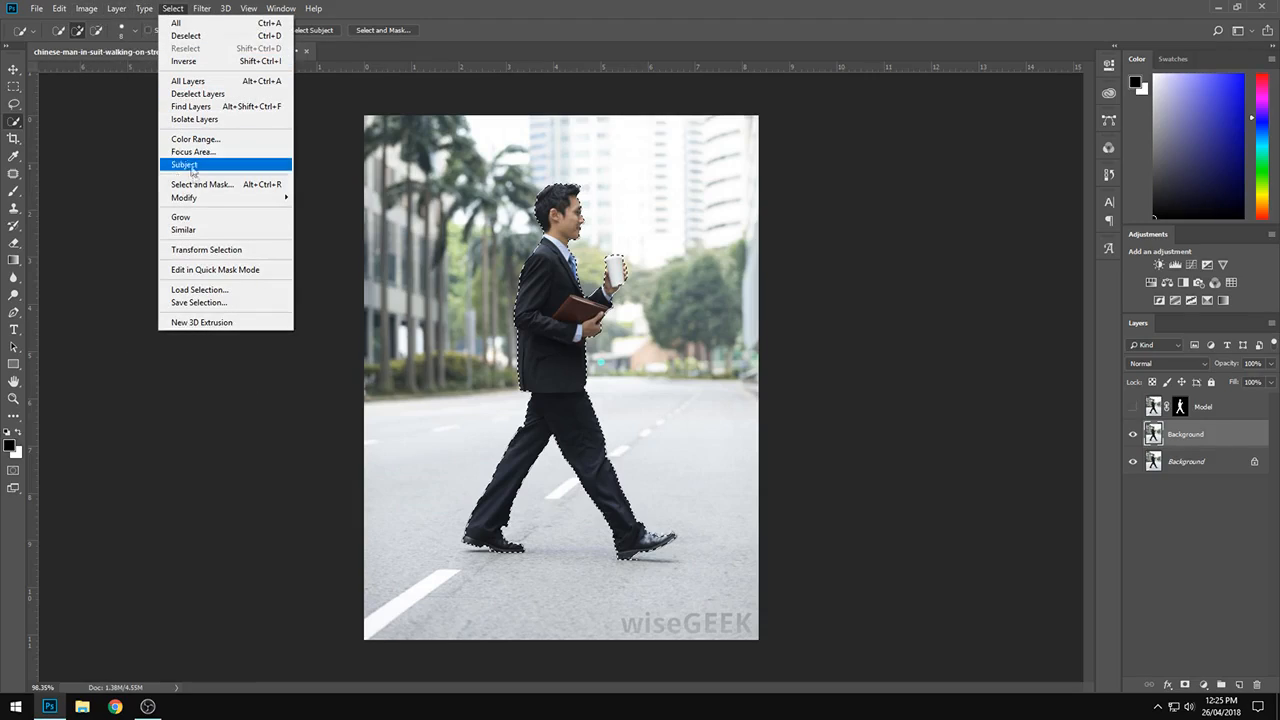
mouse_move(200, 200)
click(310, 221)
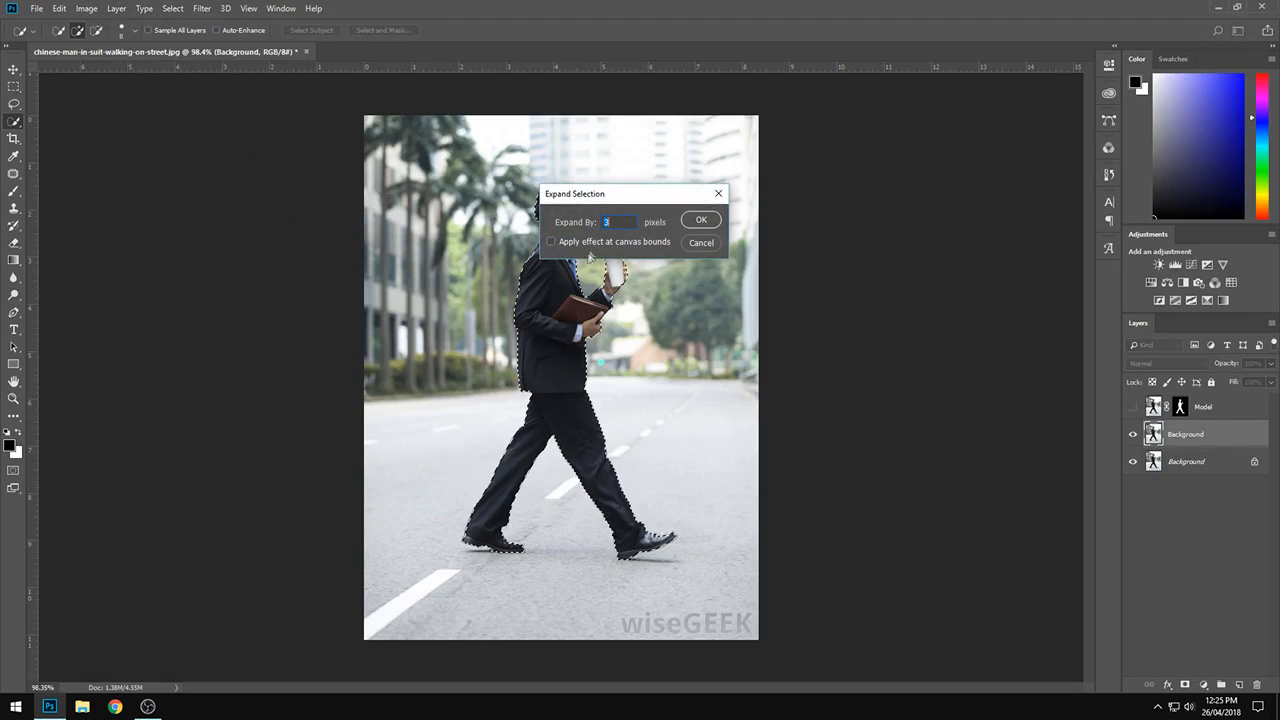
drag(645, 199, 293, 233)
click(367, 255)
scroll(500, 250, up, 8)
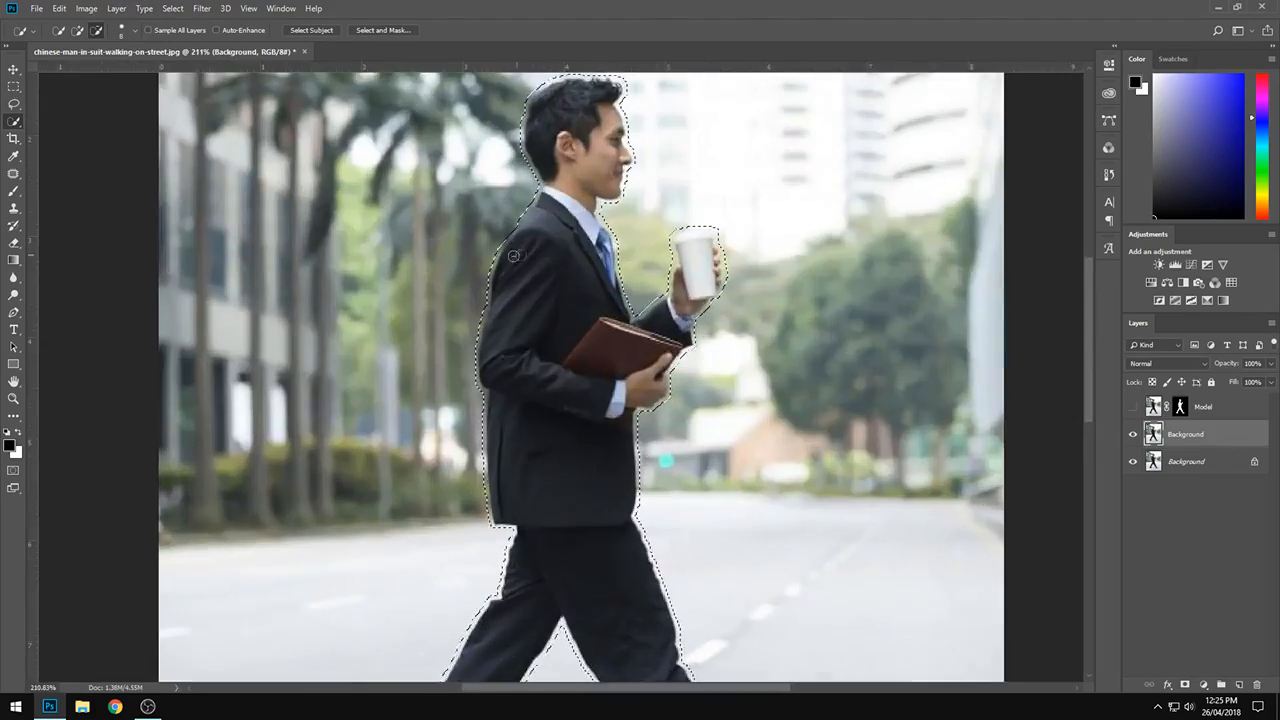
Expand the original tight selection around the walking man by 3 pixels again on the Background copy.
scroll(470, 288, down, 3)
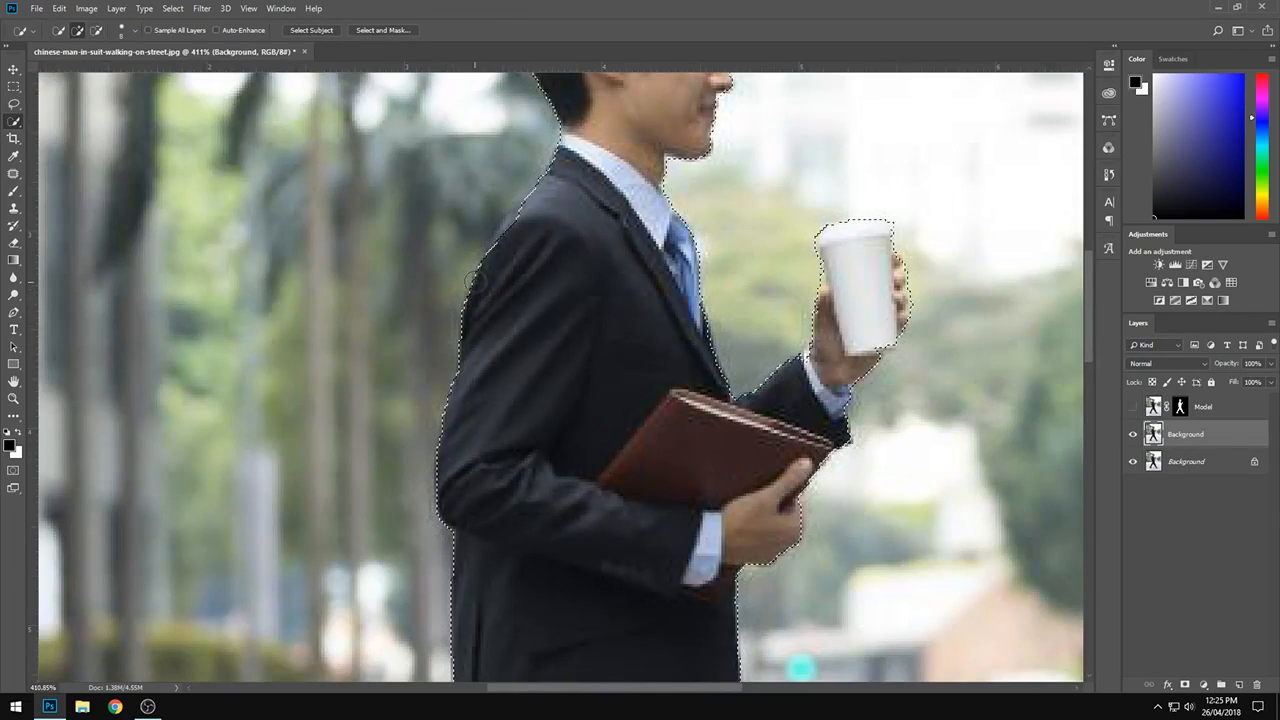
click(173, 8)
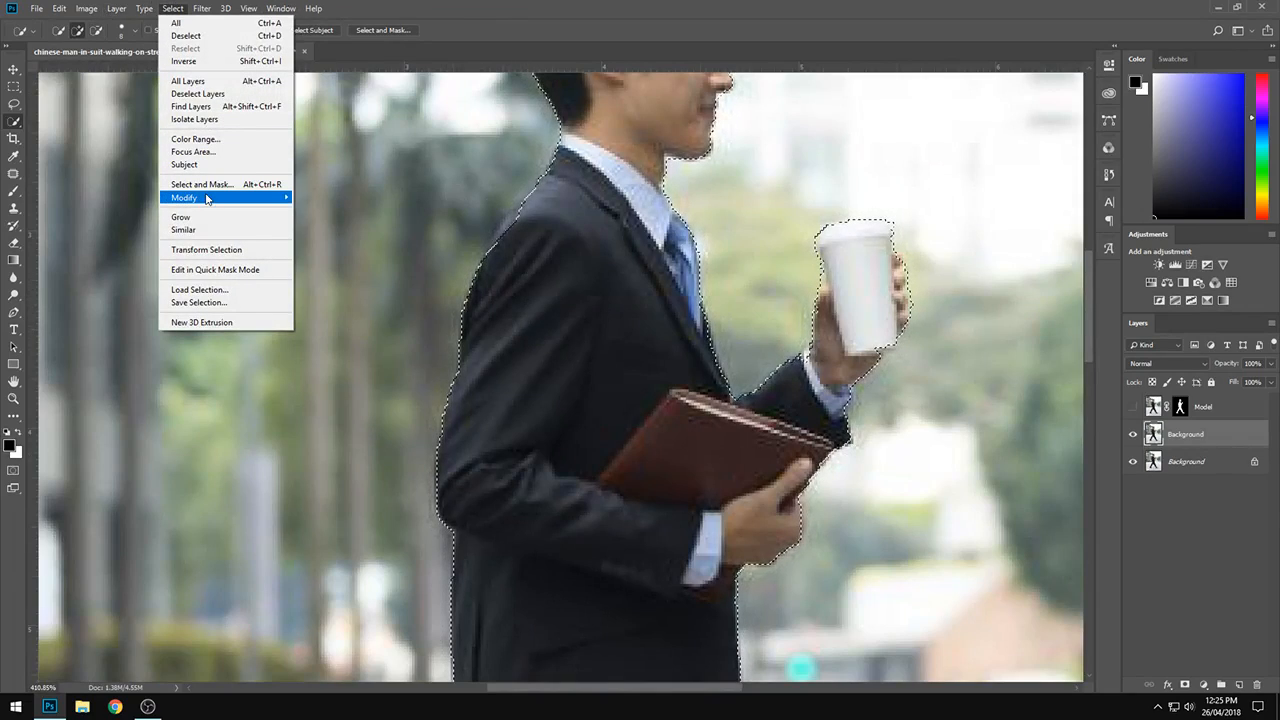
mouse_move(208, 199)
click(322, 222)
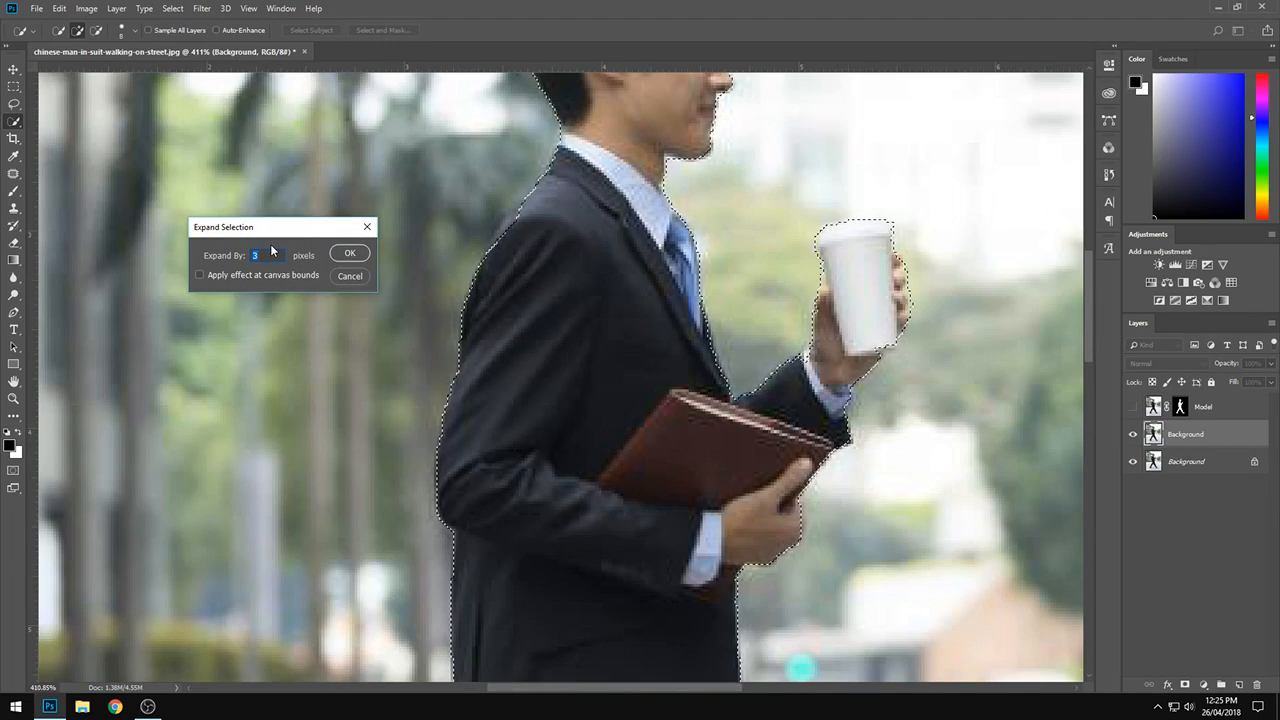
key(Return)
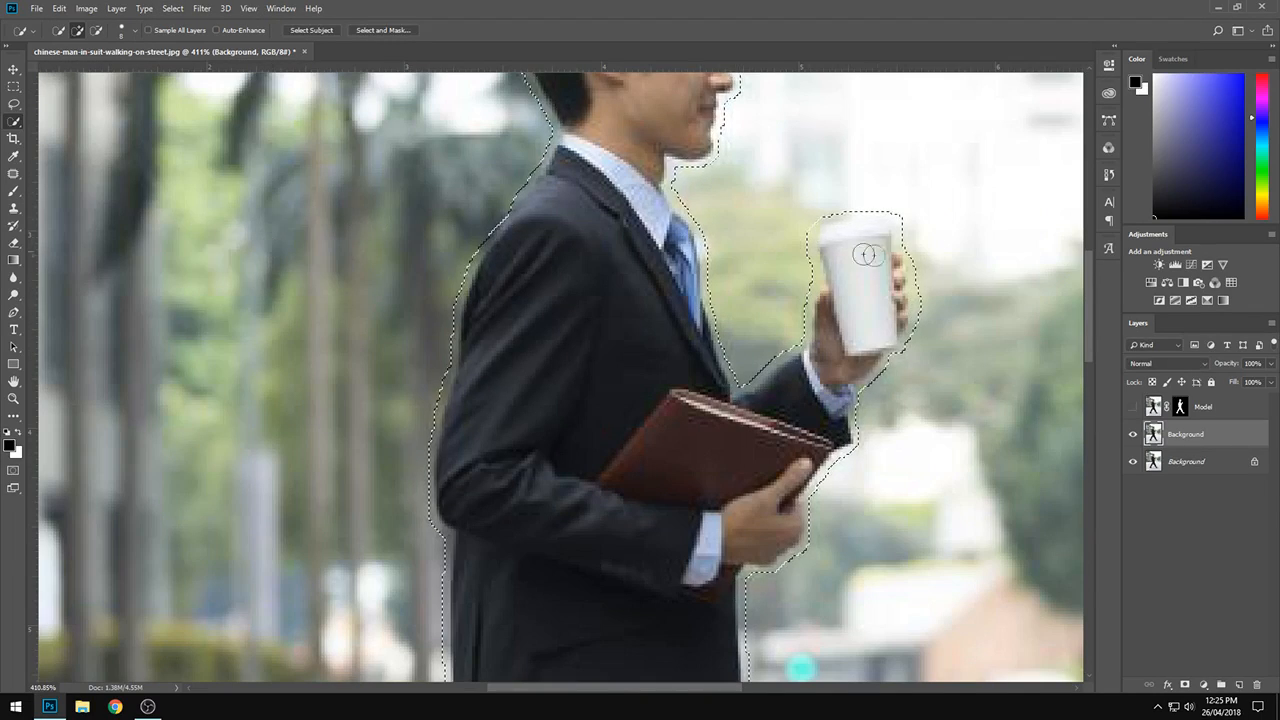
Replace the selected walking man with a Content-Aware fill, clear the selection, and switch to the Lasso tool.
scroll(358, 218, down, 3)
scroll(588, 244, down, 2)
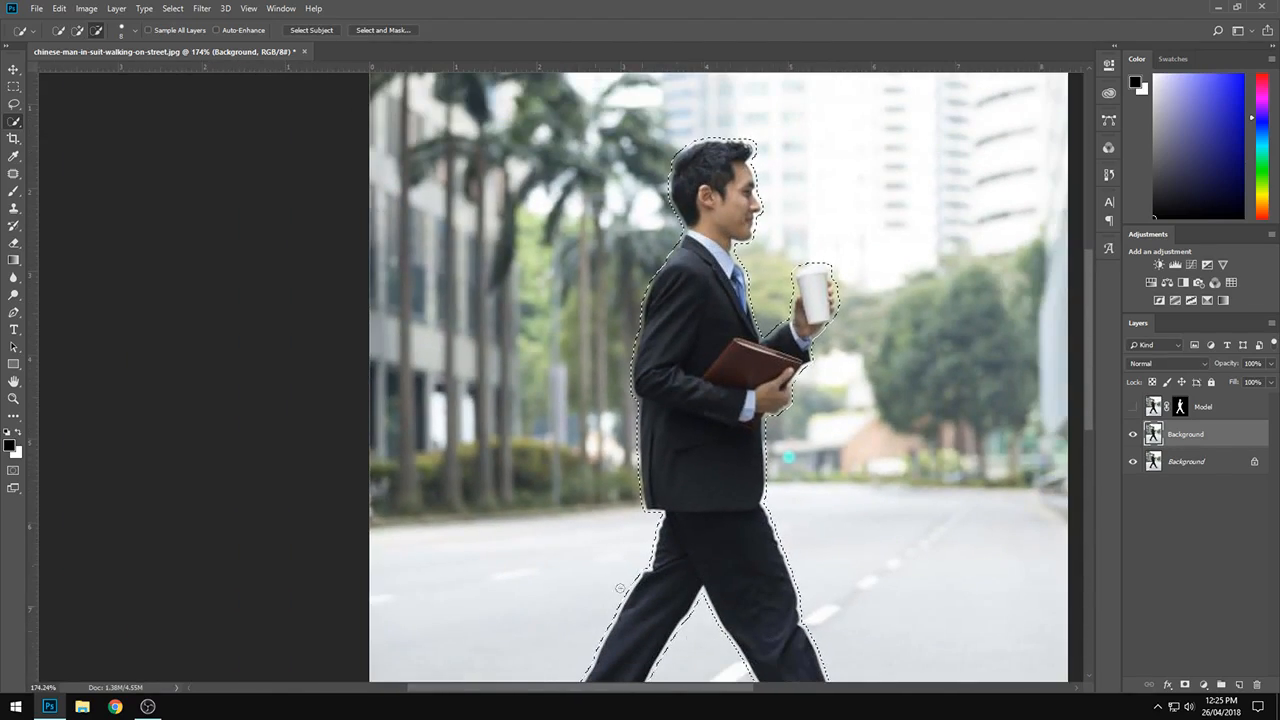
scroll(588, 244, down, 3)
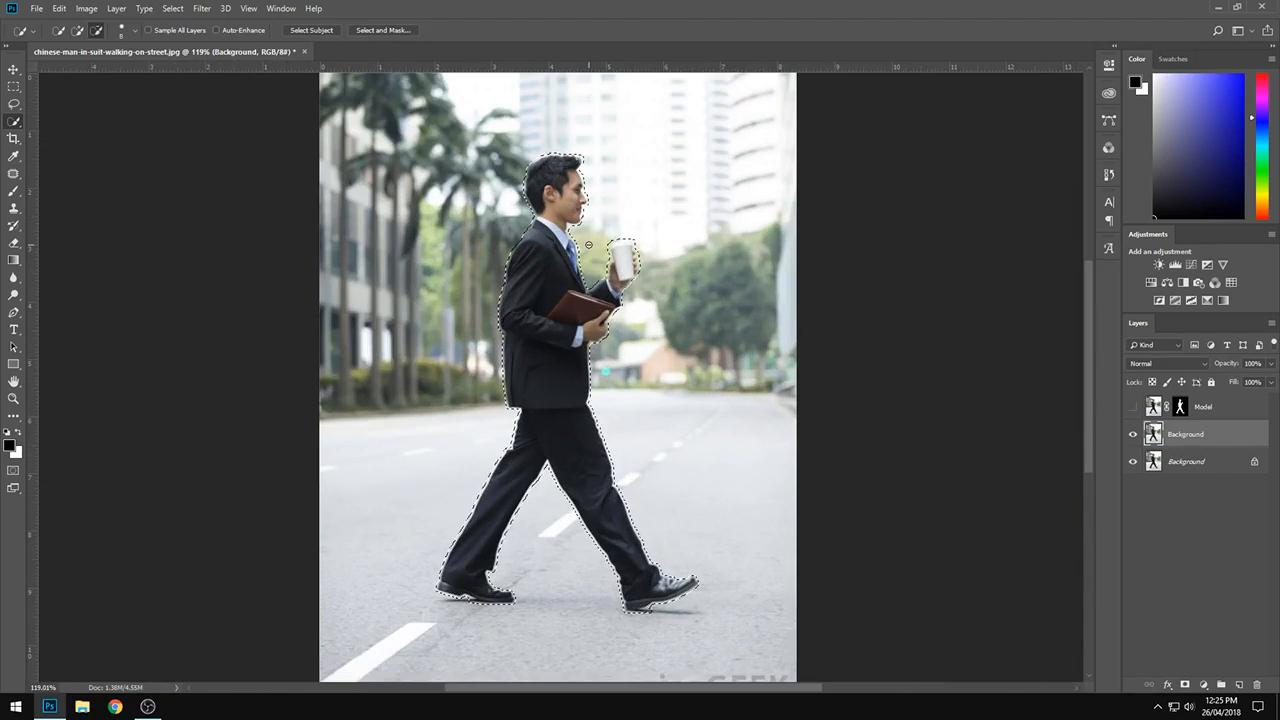
scroll(588, 244, down, 1)
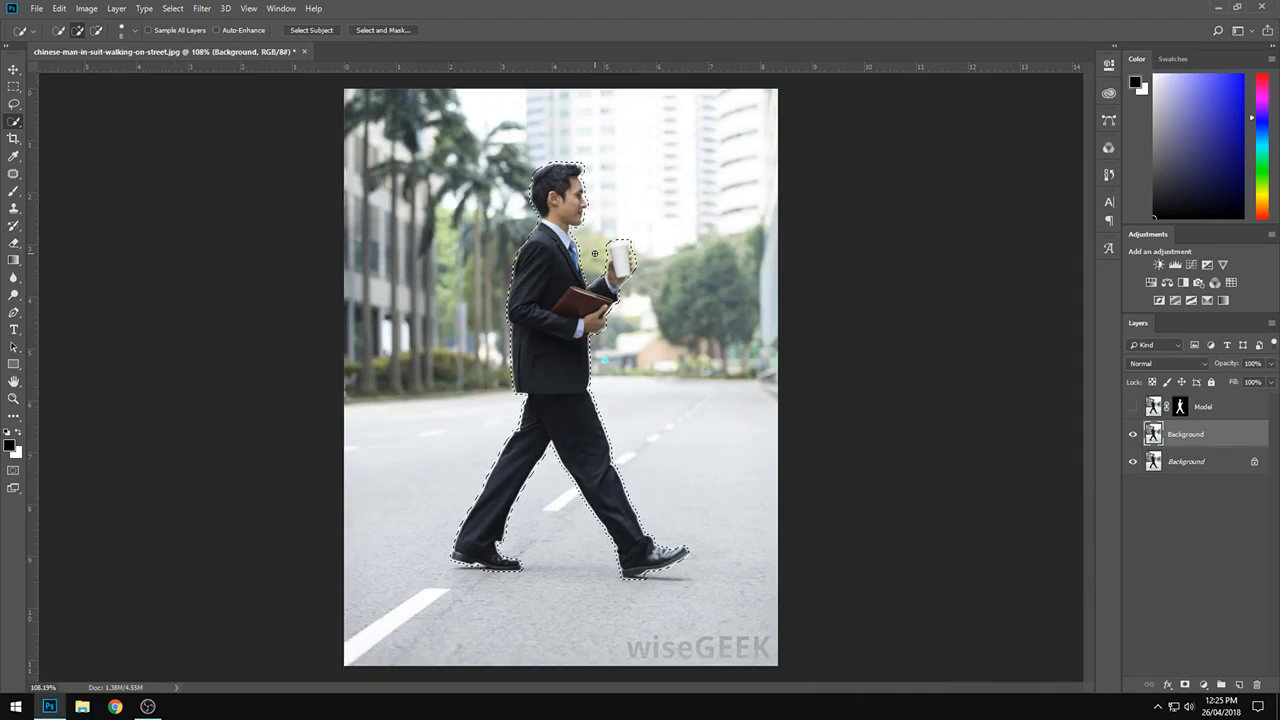
key(shift+BackSpace)
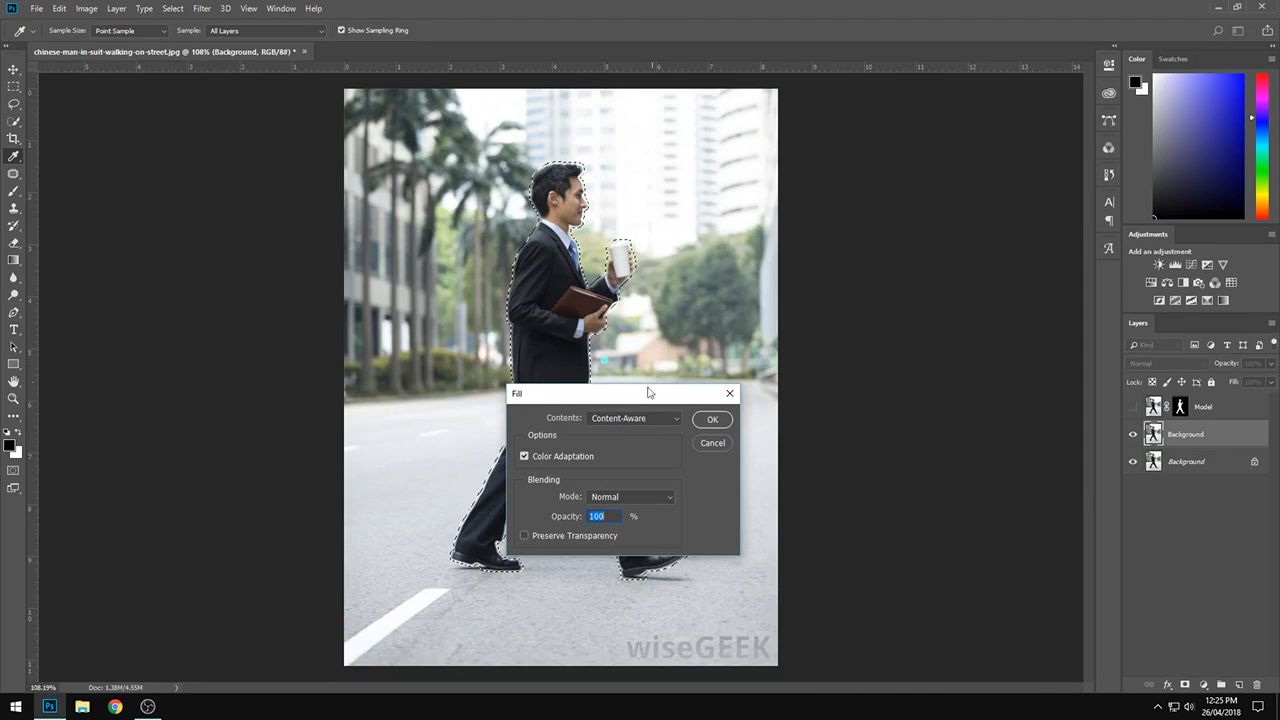
click(630, 418)
click(632, 424)
click(712, 420)
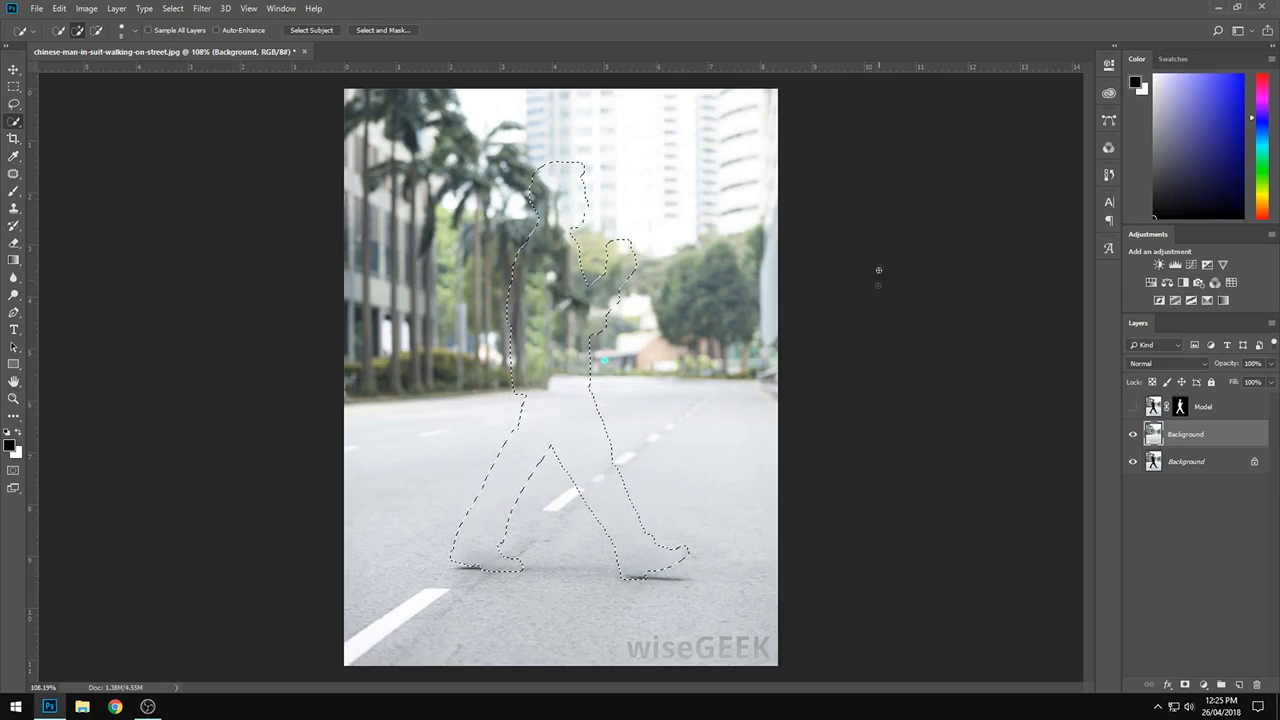
key(ctrl+d)
click(13, 103)
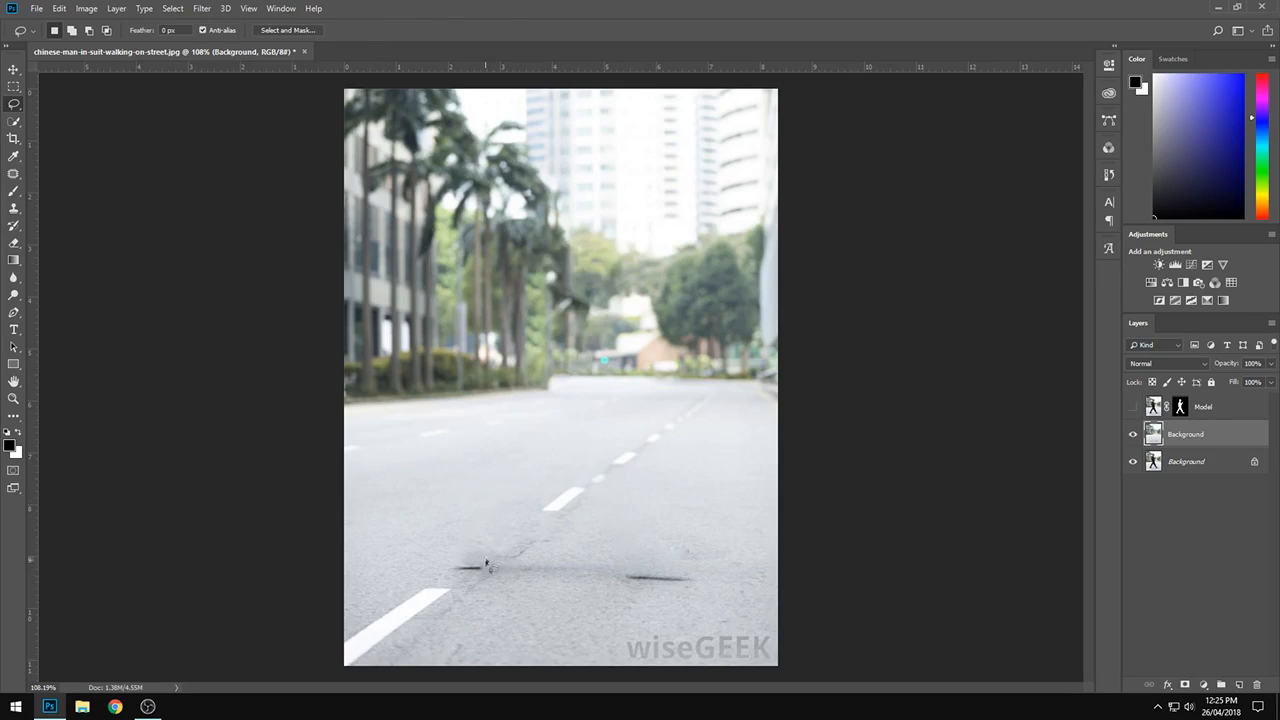
Try a Content-Aware fill on a wide lasso selection around both leftover shoe shadows, and undo it.
mouse_move(478, 590)
mouse_down()
mouse_move(627, 602)
mouse_move(716, 582)
mouse_up()
drag(594, 544, 500, 543)
key(shift+BackSpace)
key(Return)
key(ctrl+d)
key(ctrl+alt+z)
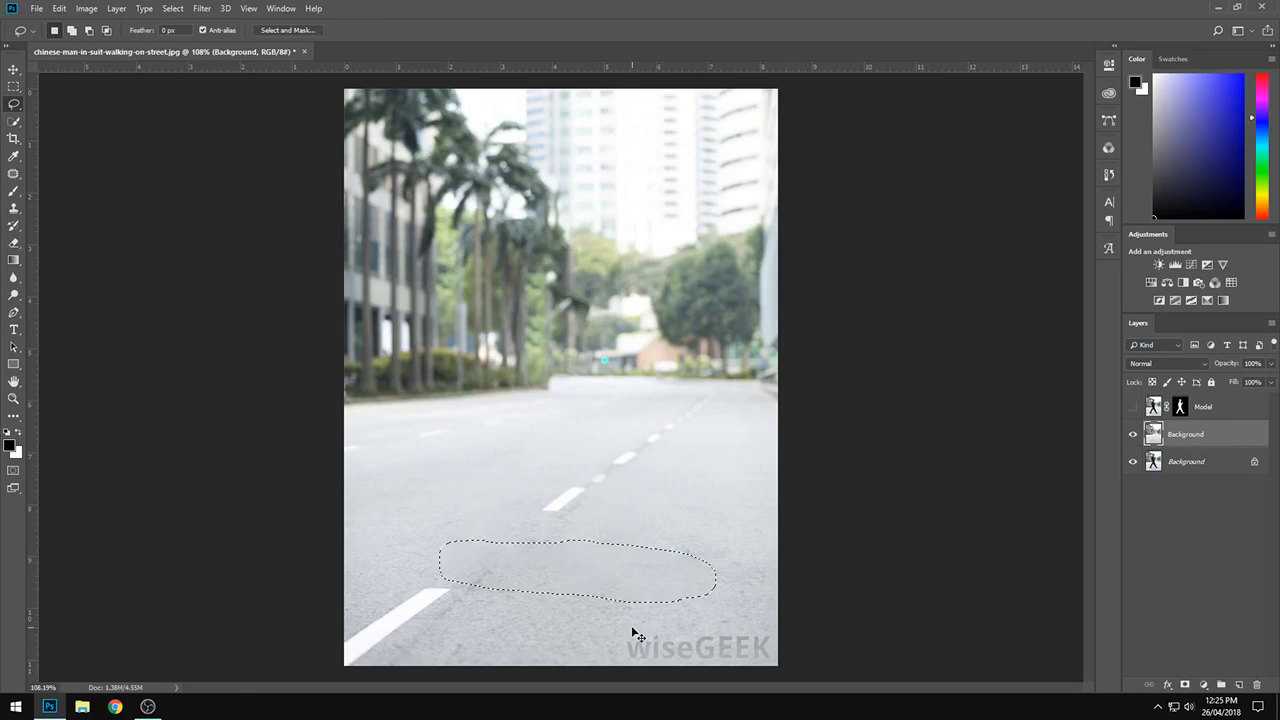
key(ctrl+alt+z)
Lasso the leftover shoe shadows on the road tightly, replace them with a Content-Aware fill, and deselect.
drag(703, 573, 538, 563)
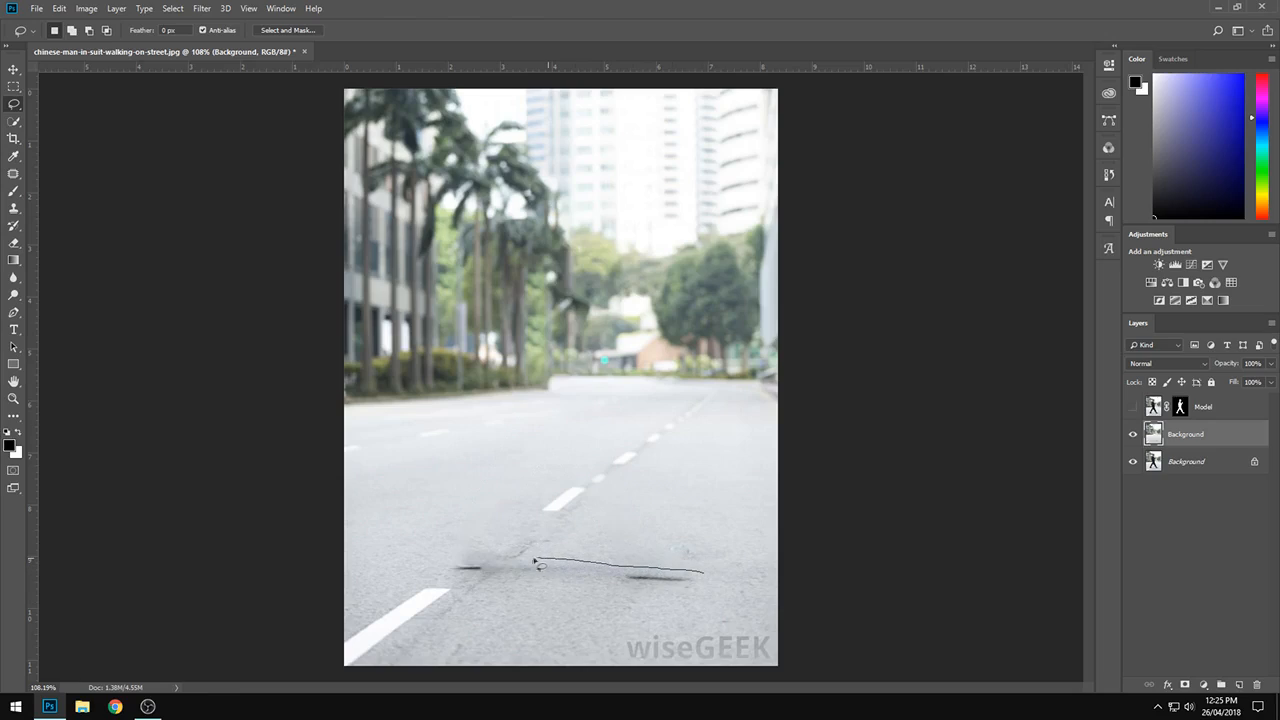
mouse_move(464, 580)
mouse_down()
mouse_move(692, 593)
mouse_move(703, 577)
mouse_up()
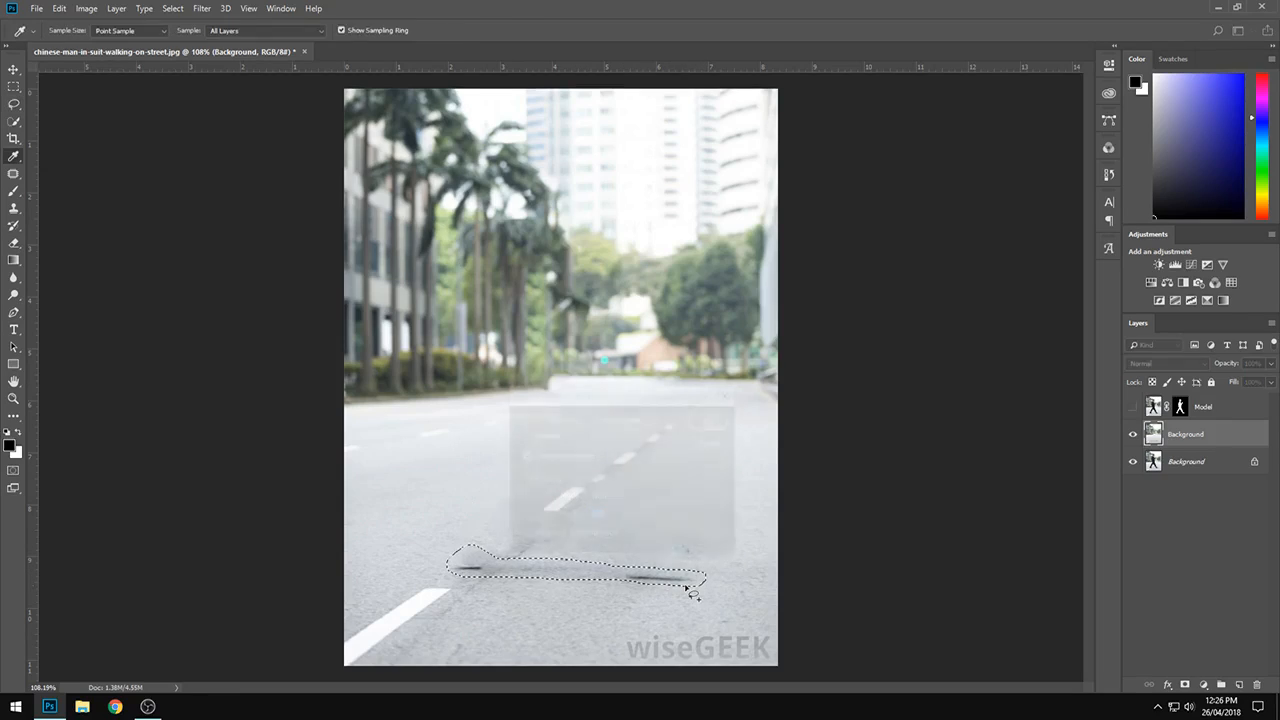
key(ctrl+d)
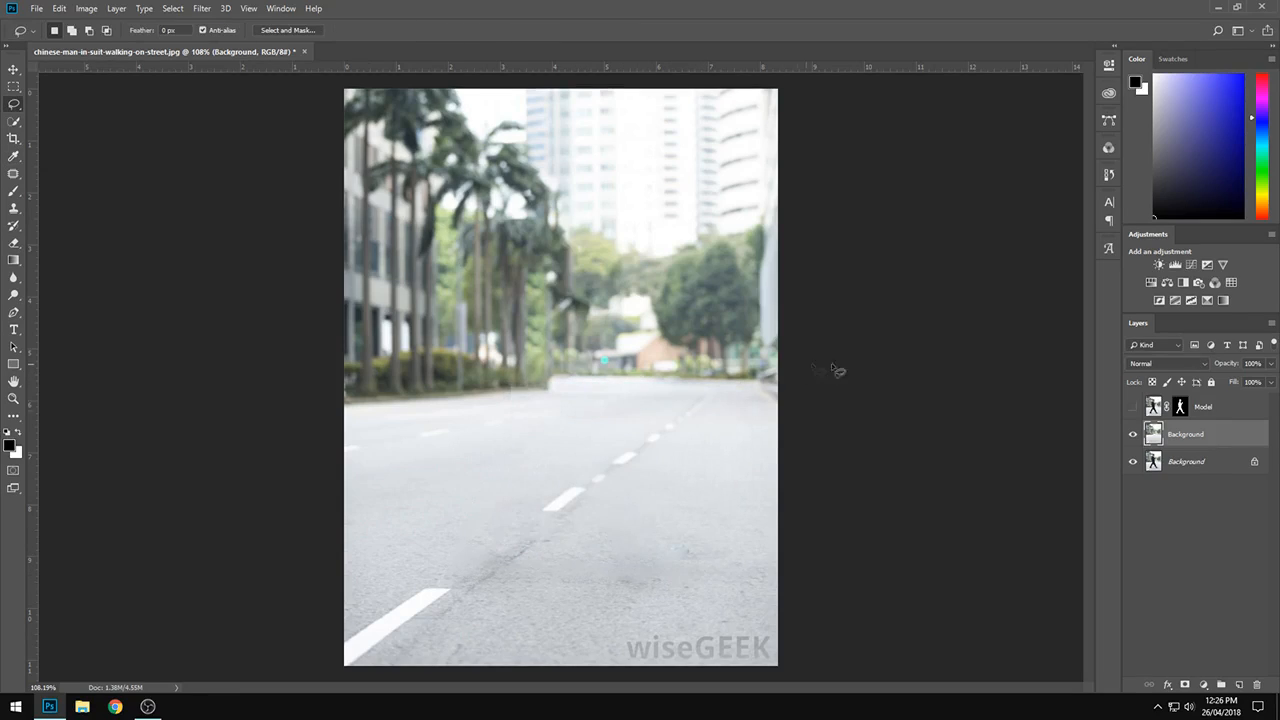
Compare the cleaned street with the original by toggling the visibility of the unlocked Background copy and the Model layer.
scroll(727, 480, down, 5)
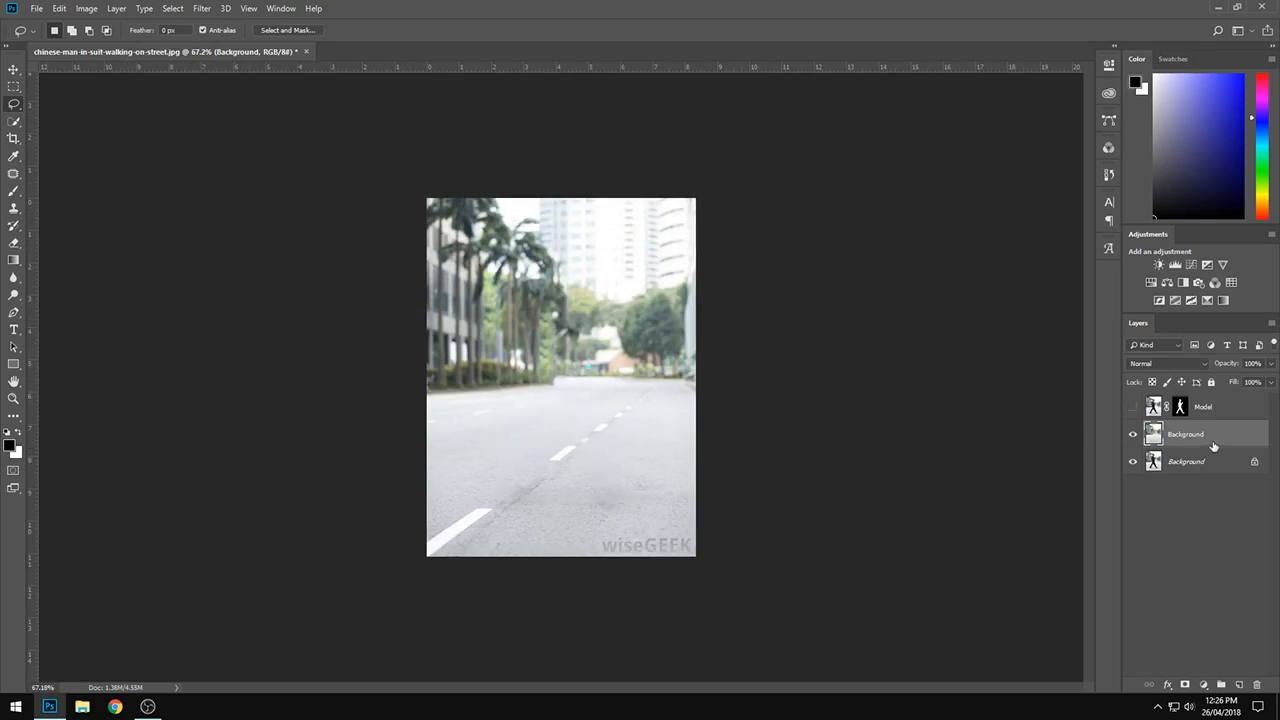
click(1133, 434)
click(1133, 434)
click(1133, 406)
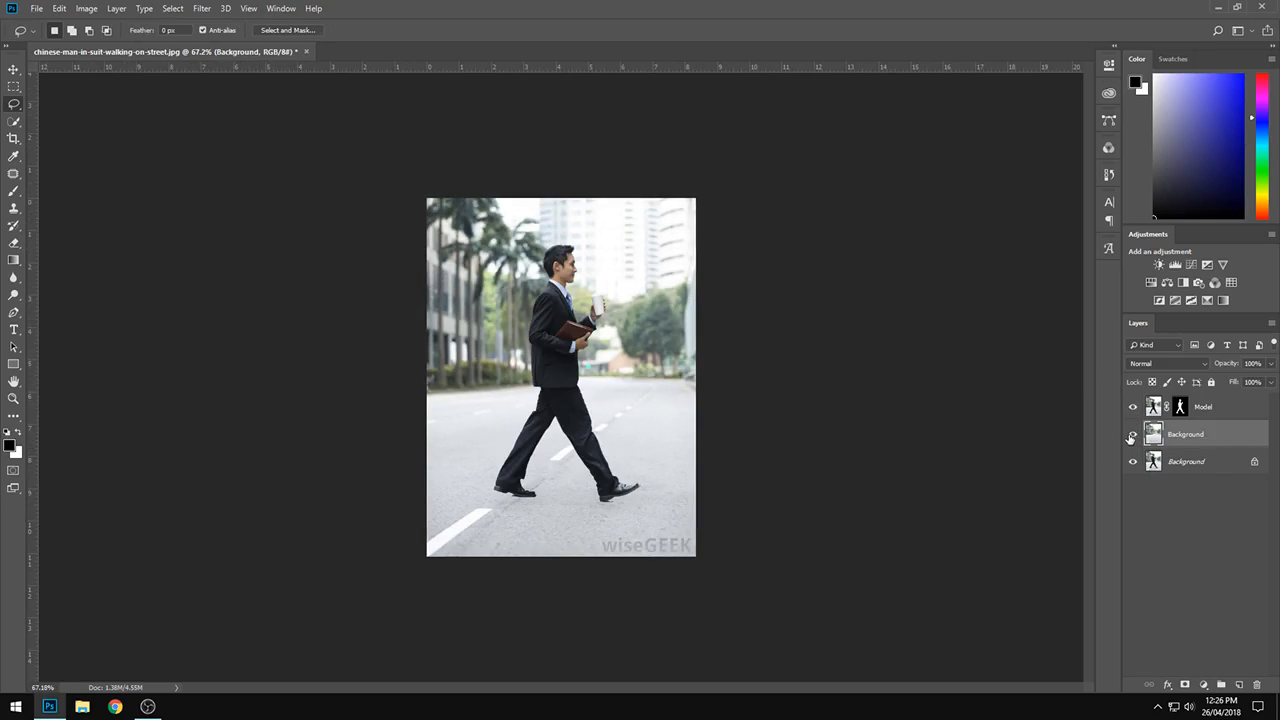
click(1132, 406)
click(1132, 434)
click(1132, 434)
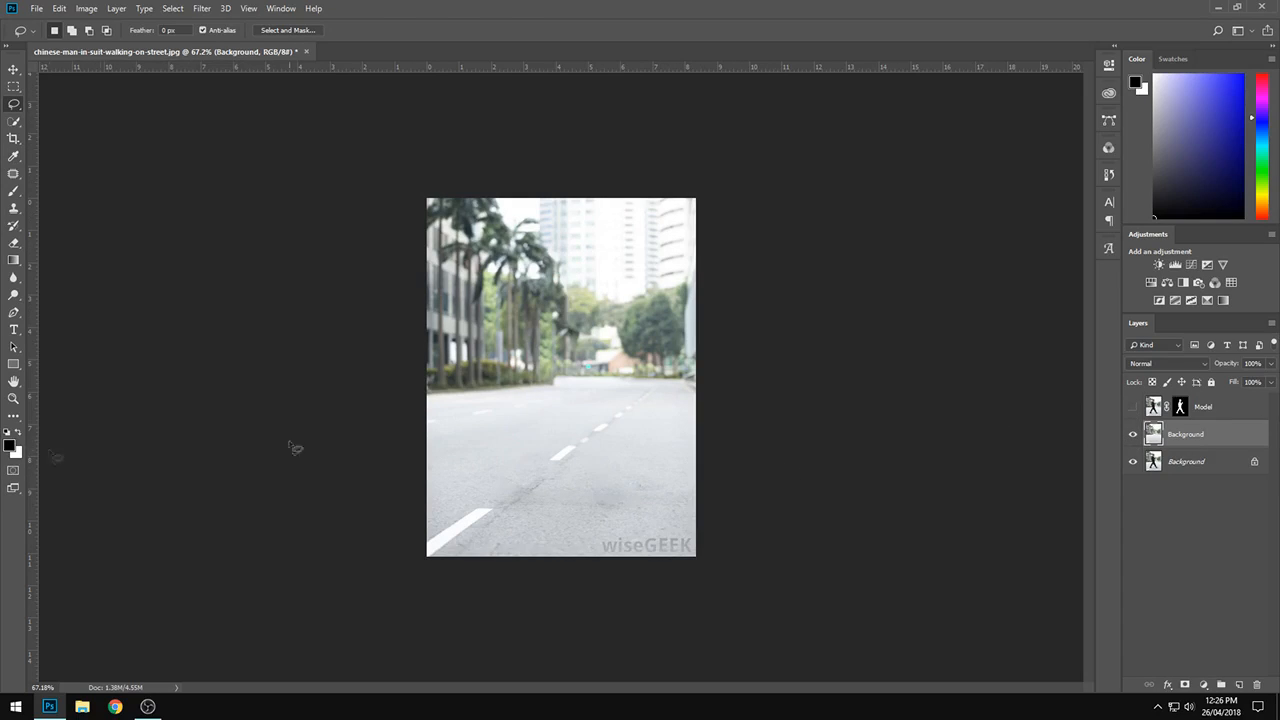
Toggle the Model layer repeatedly to compare the street with and without the man, leaving the layer hidden.
click(1132, 407)
click(1132, 407)
click(1132, 407)
click(1132, 407)
click(1132, 407)
click(1132, 407)
click(1132, 407)
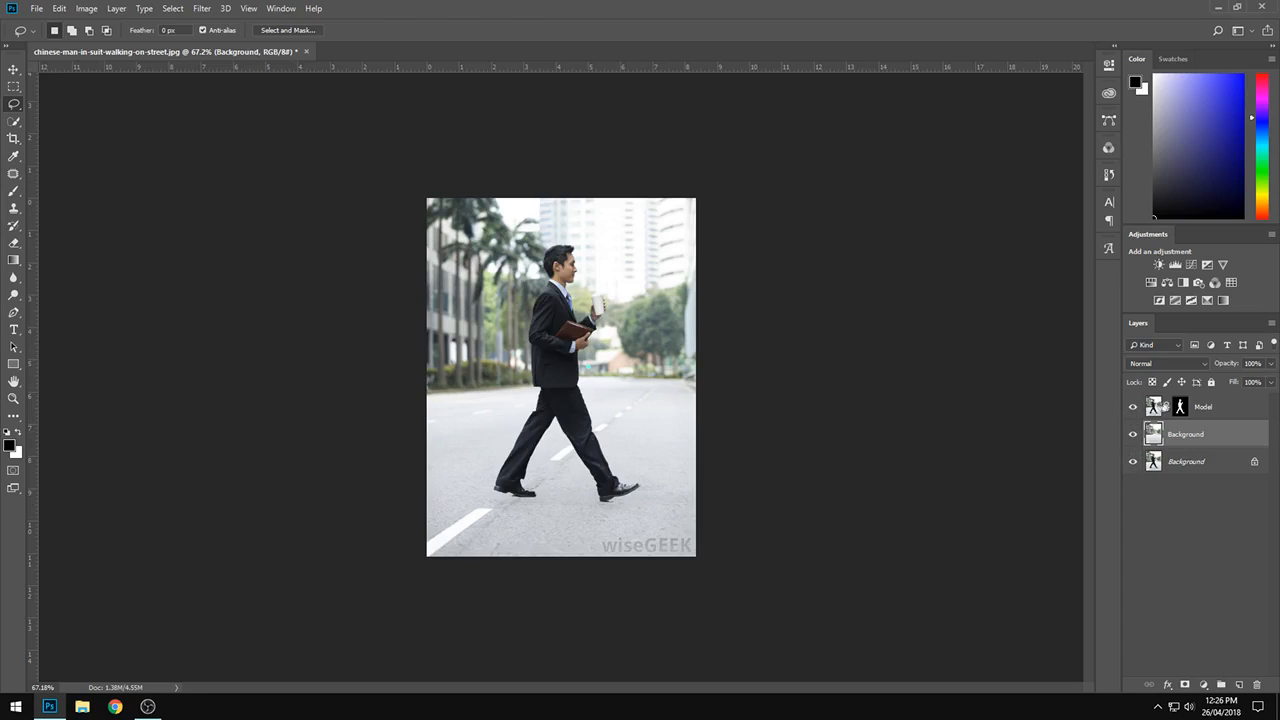
click(1132, 407)
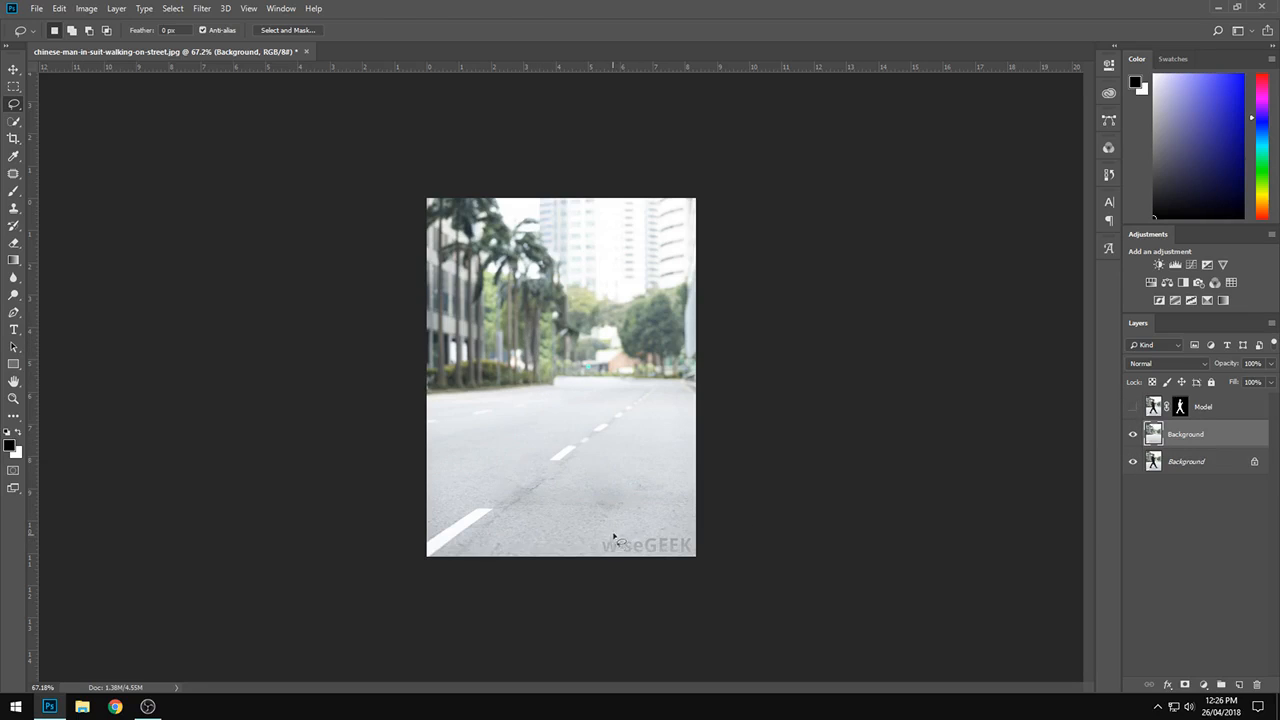
Remove the wiseGEEK watermark from the road with a lasso selection and a Content-Aware fill, and deselect.
scroll(614, 538, up, 6)
mouse_move(619, 511)
mouse_down()
mouse_move(623, 566)
mouse_move(630, 512)
mouse_move(686, 500)
mouse_move(817, 512)
mouse_move(818, 546)
mouse_up()
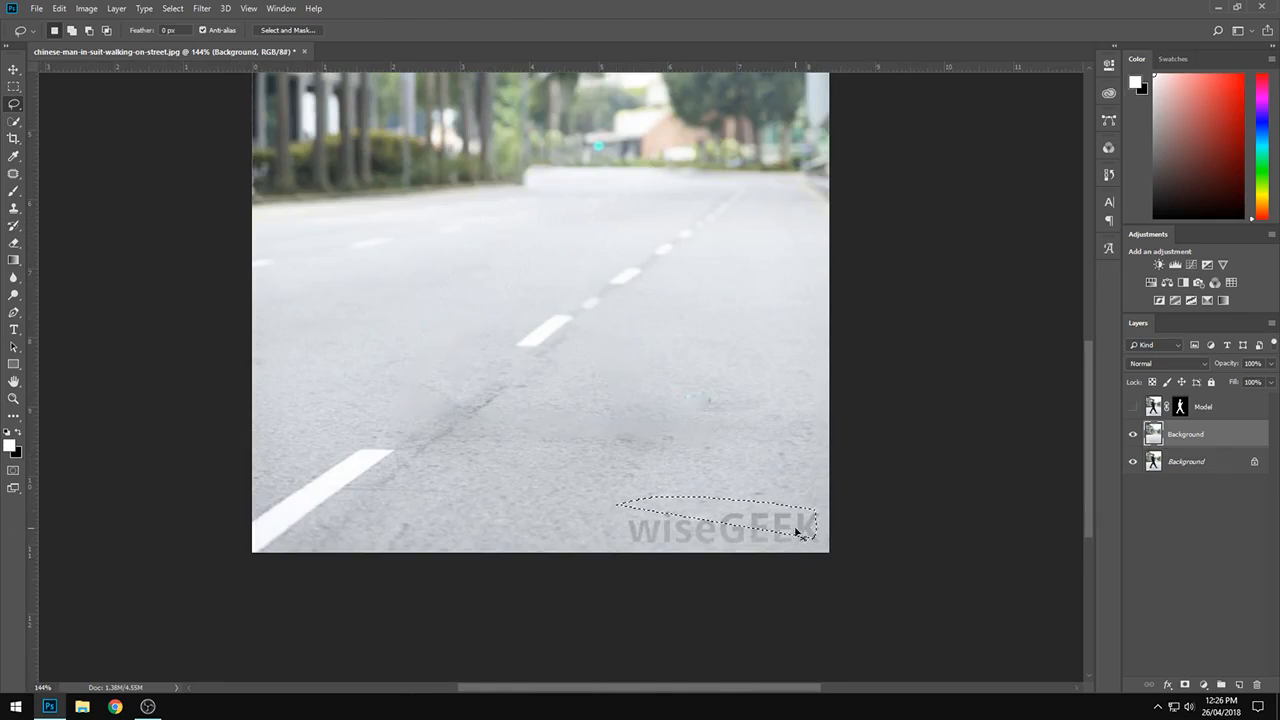
mouse_move(836, 492)
mouse_down()
mouse_move(652, 500)
mouse_move(615, 531)
mouse_move(632, 548)
mouse_move(802, 551)
mouse_move(831, 549)
mouse_move(829, 497)
mouse_up()
key(shift+F5)
key(Return)
key(ctrl+d)
scroll(812, 348, down, 7)
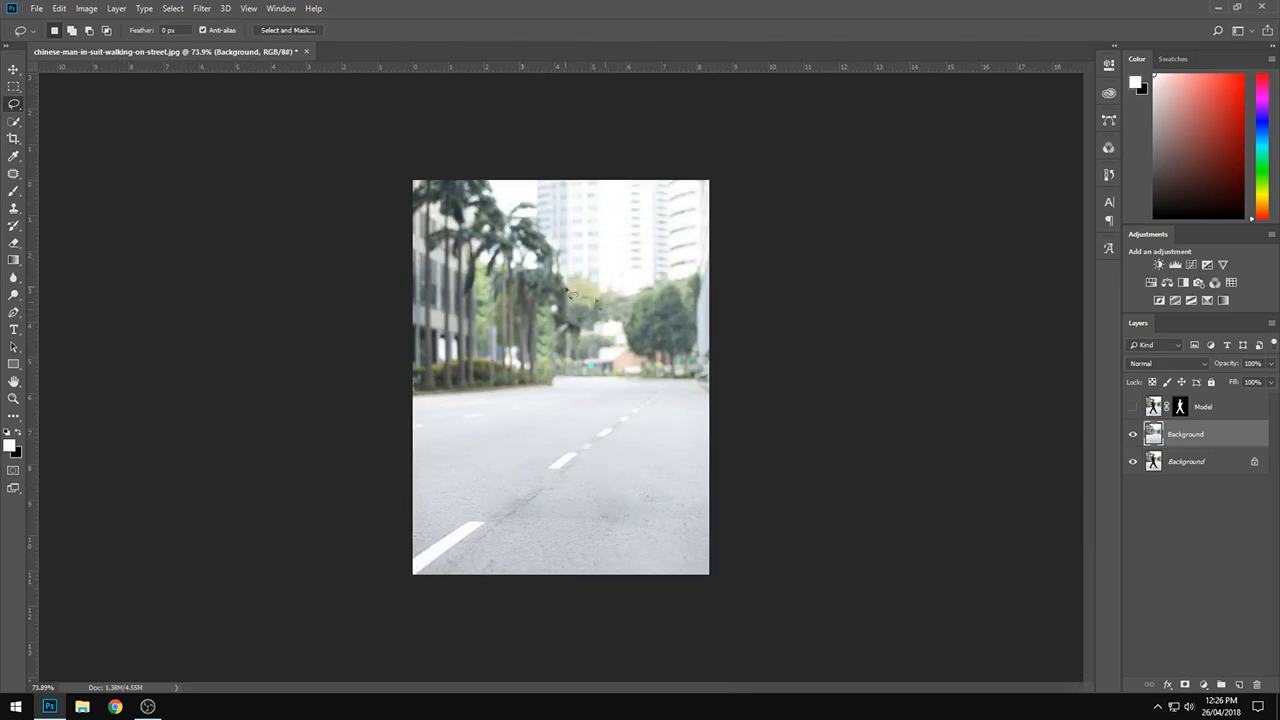
scroll(519, 285, up, 2)
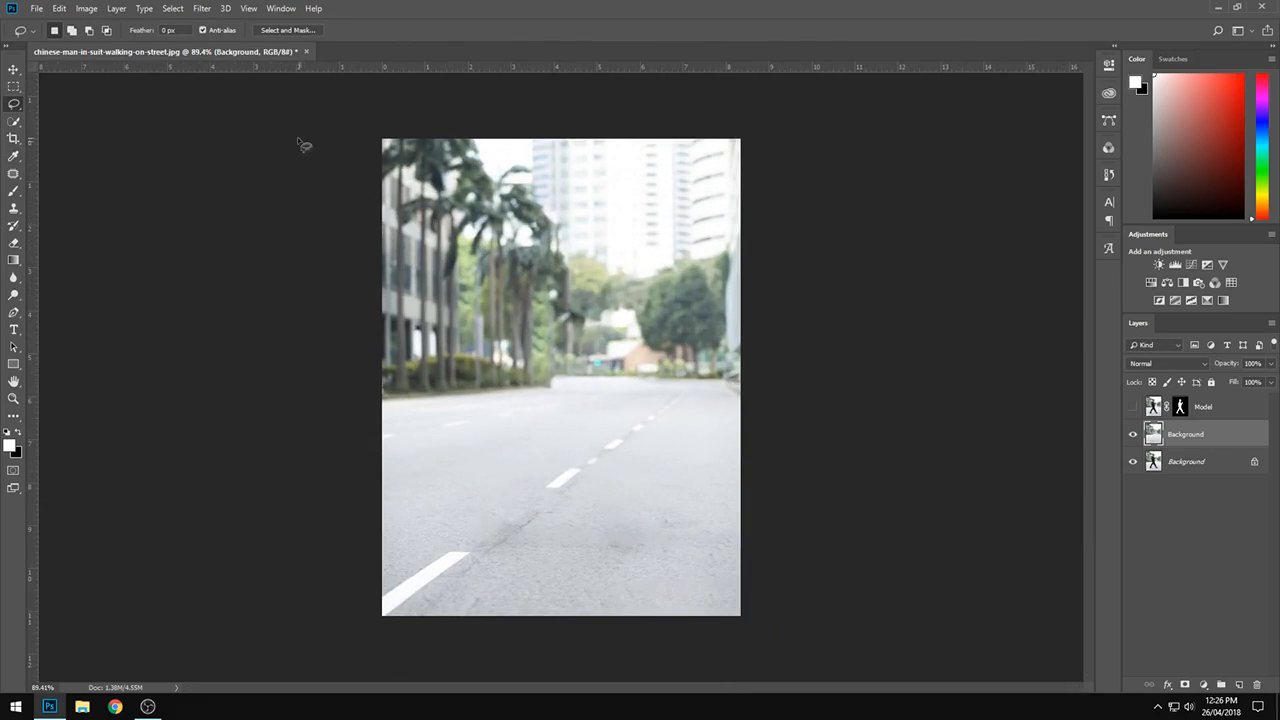